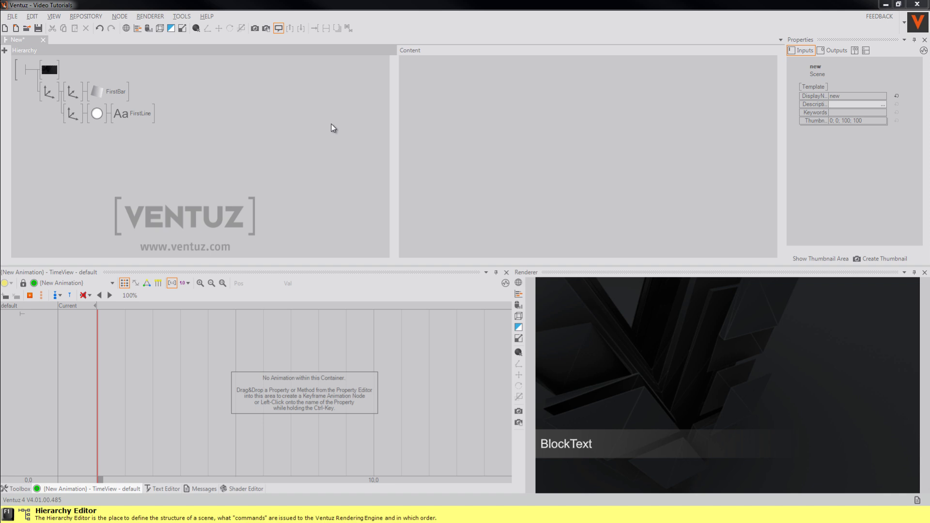
- Inspect FirstBar, then select FirstLine's Alpha effect node to display its settings
{"action": "left_click", "coordinate": [112, 92]}
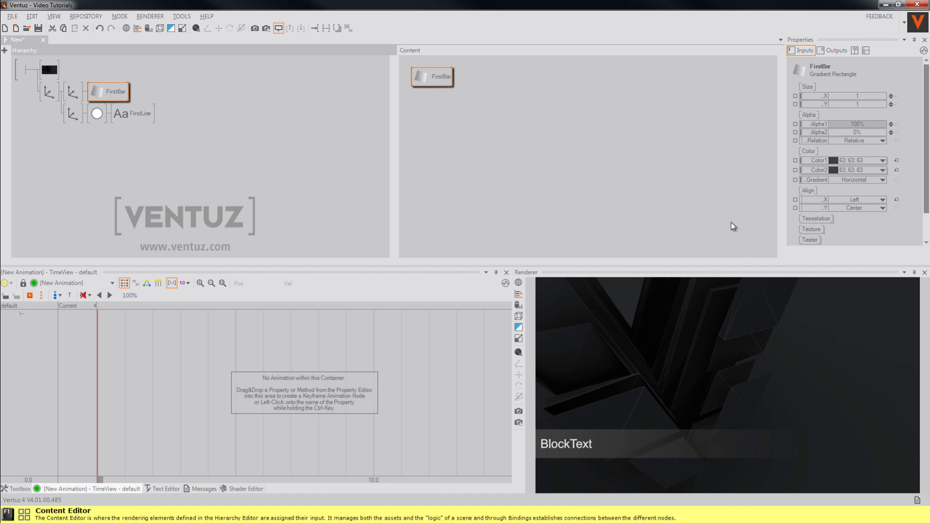
{"action": "left_click", "coordinate": [201, 121]}
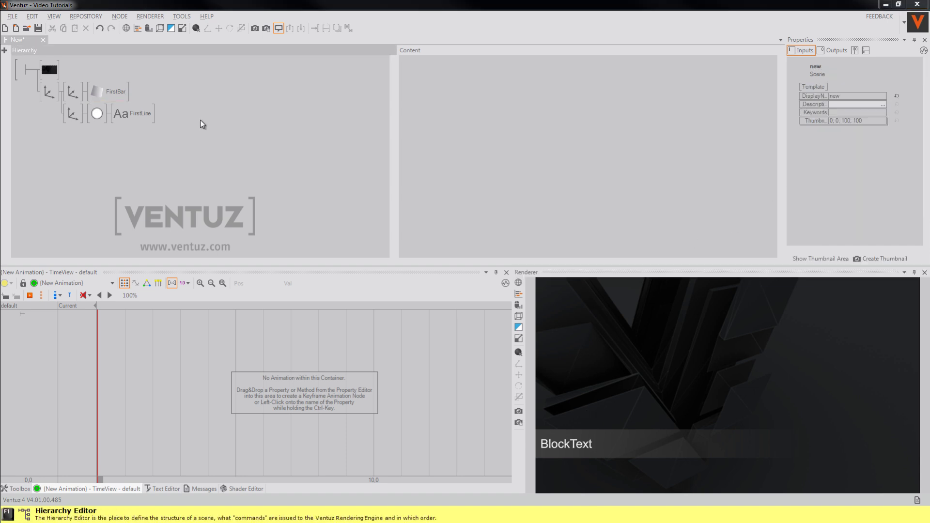
{"action": "left_click", "coordinate": [144, 115]}
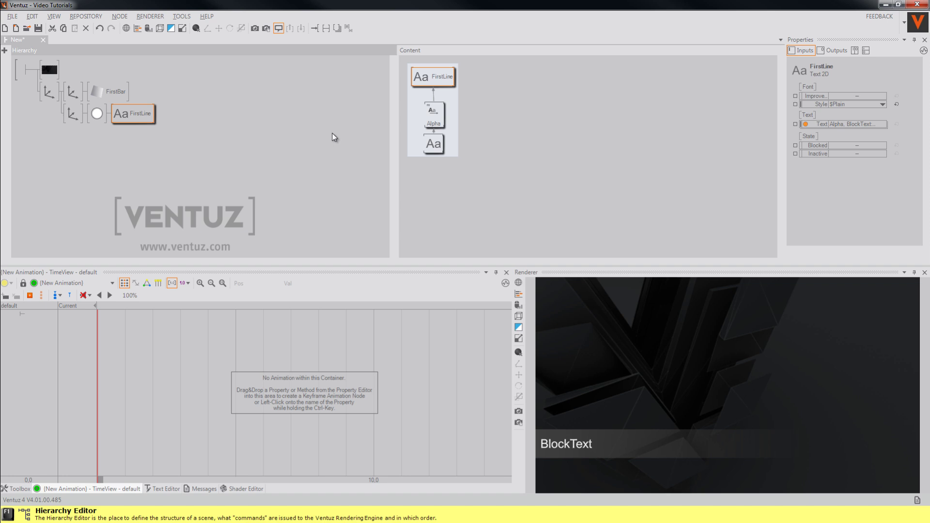
{"action": "left_click", "coordinate": [439, 121]}
{"action": "left_click_drag", "start_coordinate": [434, 144], "coordinate": [435, 153]}
{"action": "left_click", "coordinate": [438, 127]}
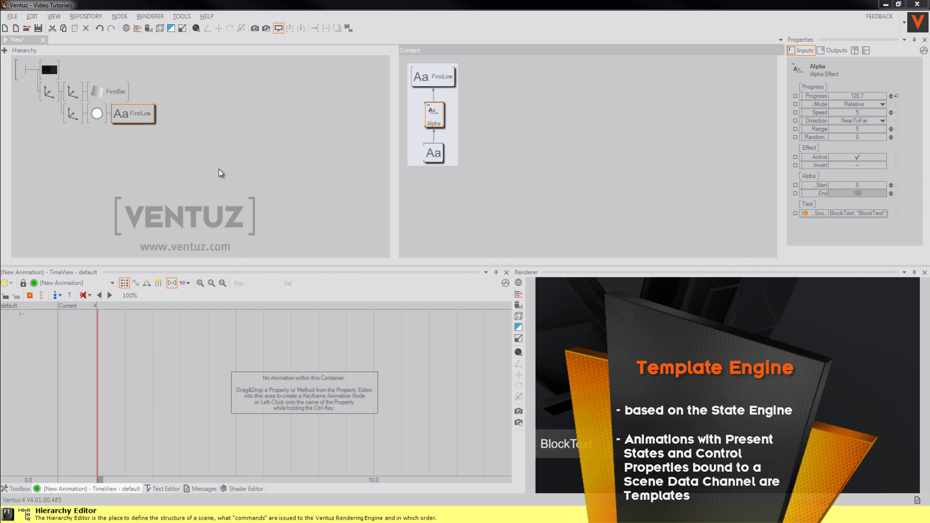
- Place a Keyframe Animation node (Animation1) via 'keyfra' and bind the Alpha effect's Progress to it
{"action": "left_click", "coordinate": [556, 184]}
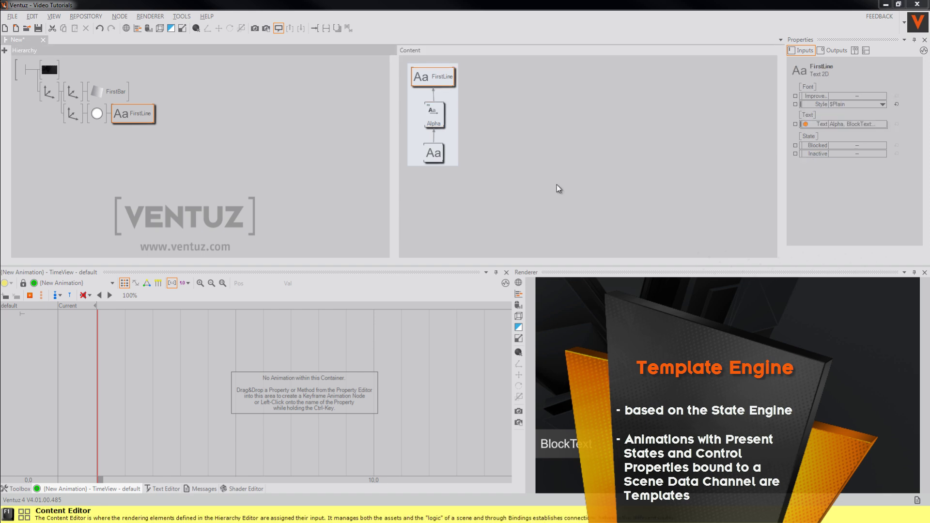
{"action": "type", "text": "keyfra"}
{"action": "left_click", "coordinate": [559, 195]}
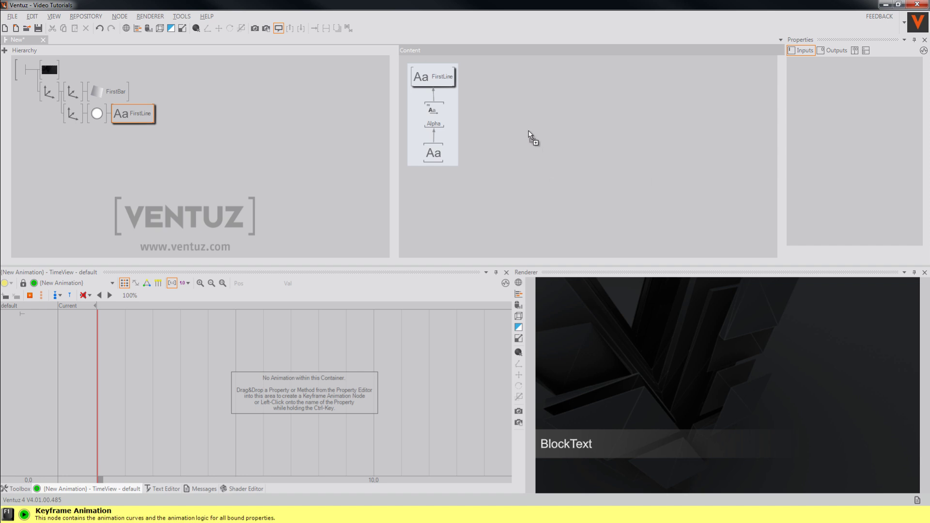
{"action": "left_click", "coordinate": [527, 128]}
{"action": "left_click", "coordinate": [528, 128]}
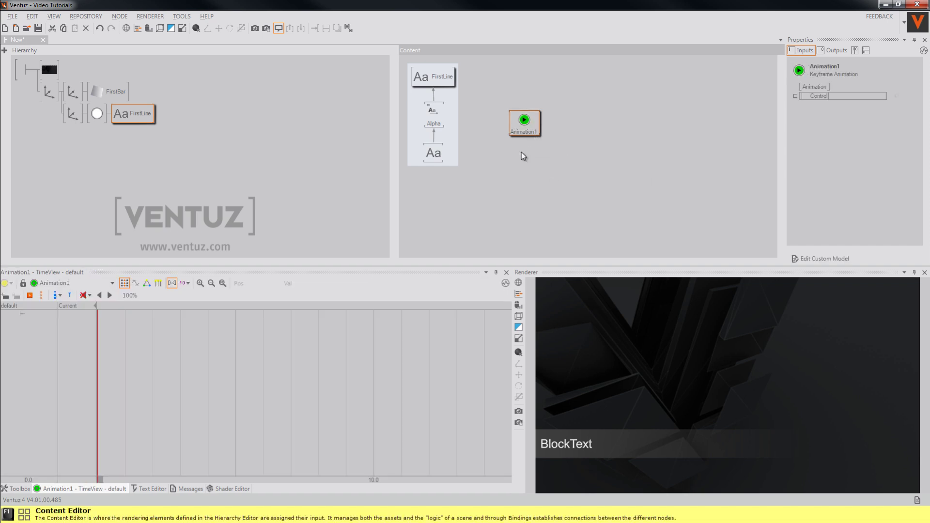
{"action": "left_click", "coordinate": [440, 116]}
{"action": "left_click_drag", "start_coordinate": [816, 96], "coordinate": [527, 122]}
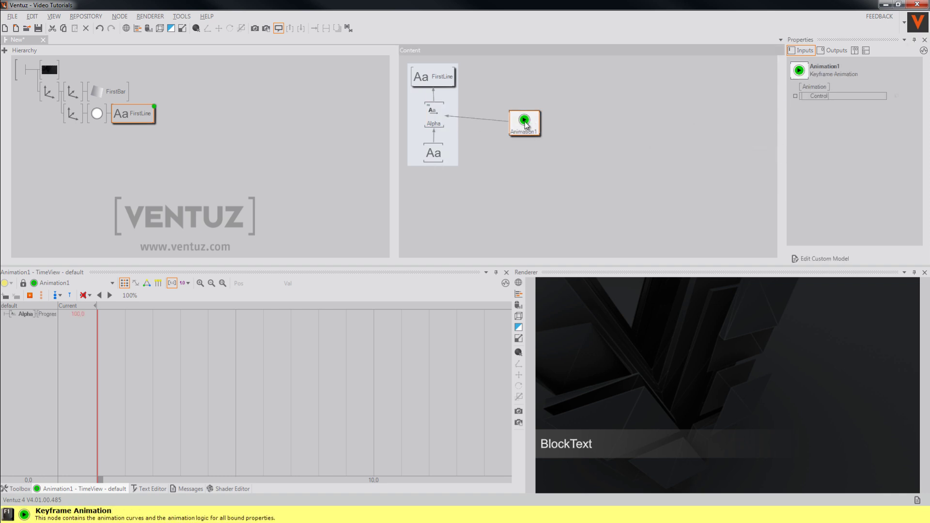
- Bind the FirstBar axis's Scaling X to Animation1
{"action": "left_click", "coordinate": [72, 92]}
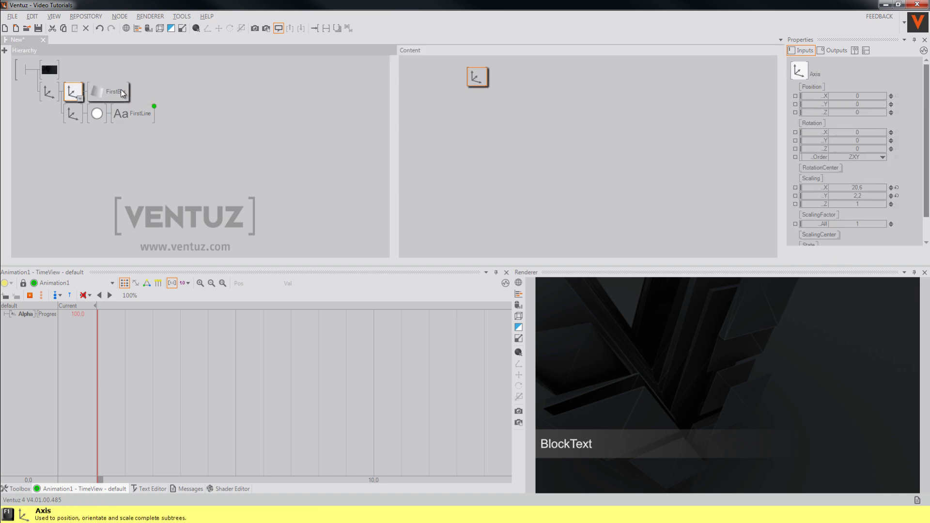
{"action": "left_click", "coordinate": [147, 115]}
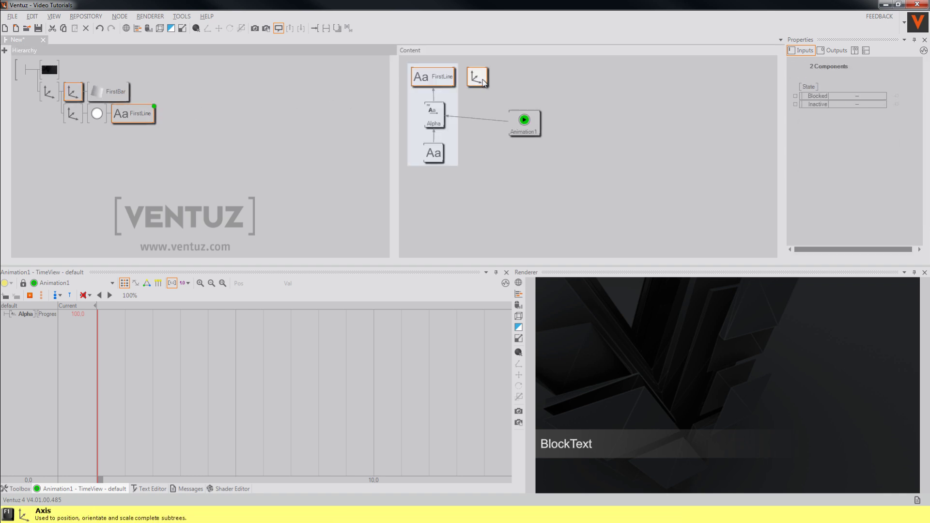
{"action": "left_click_drag", "start_coordinate": [477, 78], "coordinate": [521, 83]}
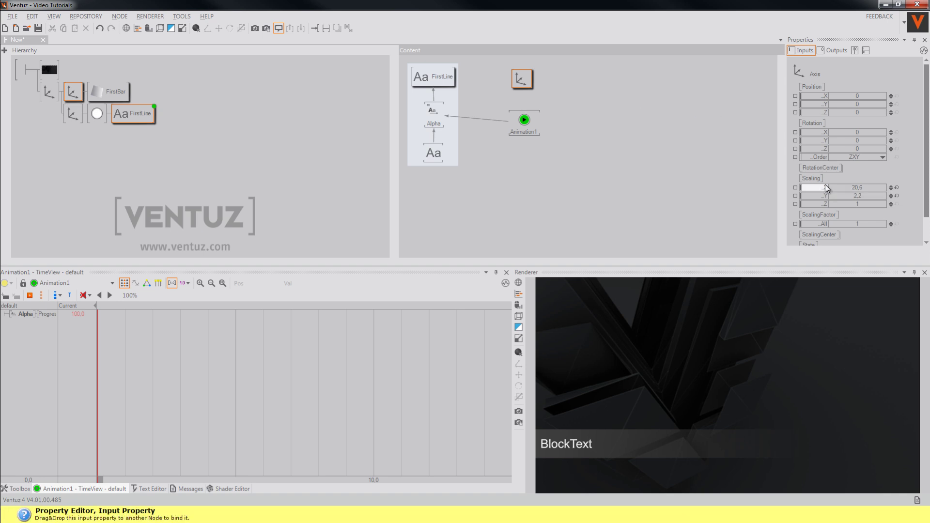
{"action": "left_click_drag", "start_coordinate": [823, 187], "coordinate": [526, 122]}
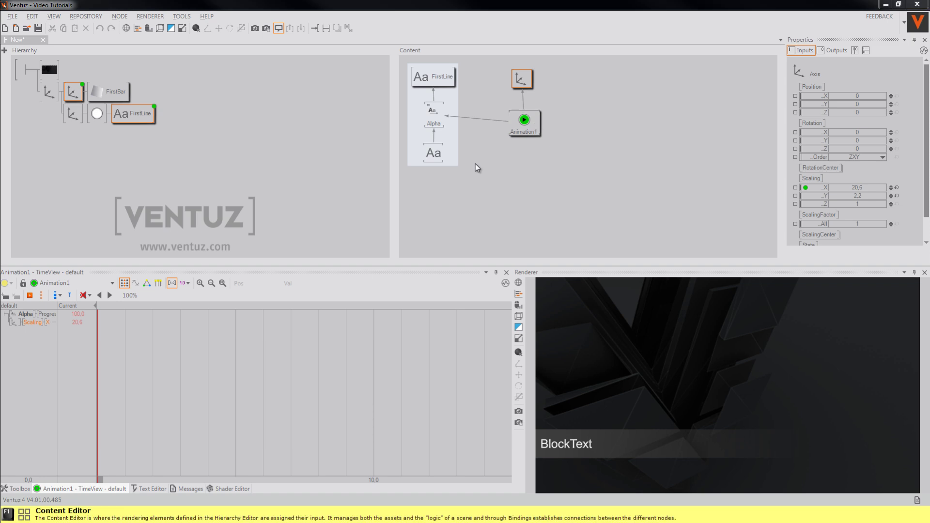
{"action": "left_click", "coordinate": [477, 167]}
- In Animation1's Logic View, create the Start state and a second state named NameSuper
{"action": "left_click", "coordinate": [527, 125]}
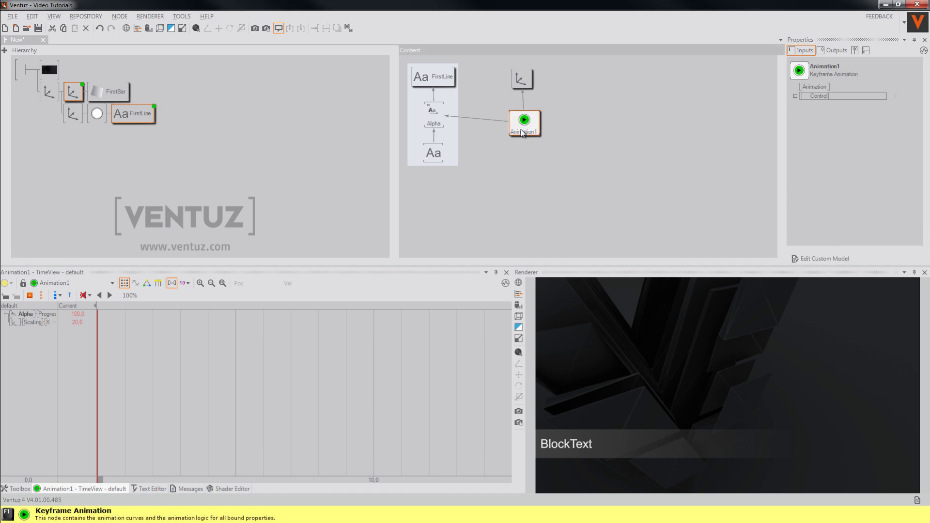
{"action": "left_click", "coordinate": [147, 283]}
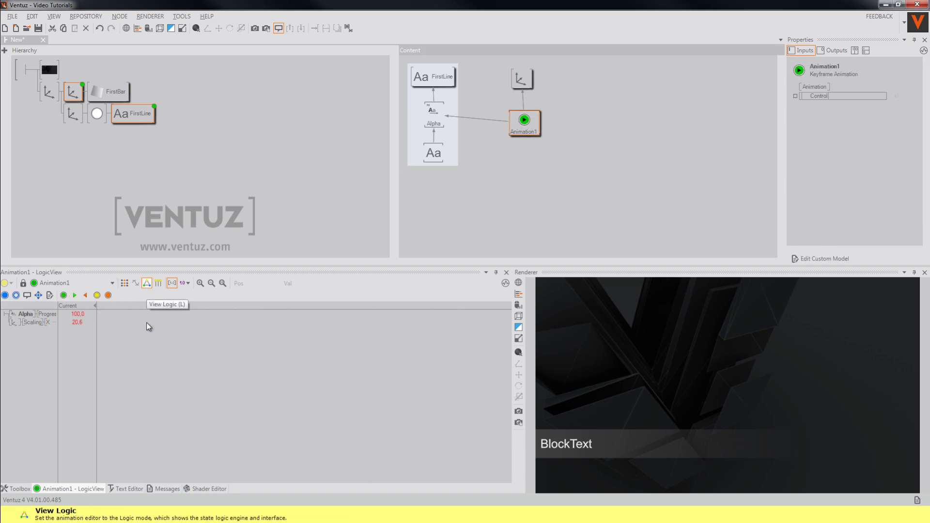
{"action": "double_click", "coordinate": [157, 379]}
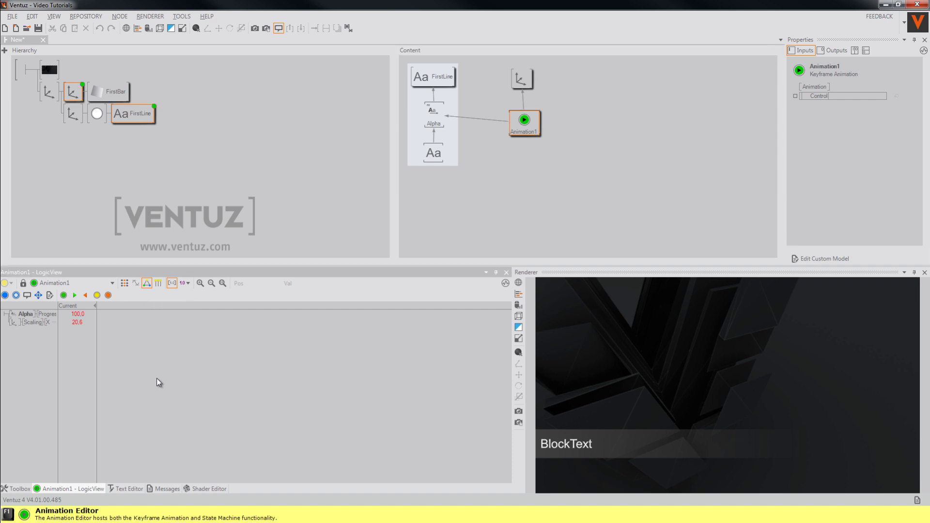
{"action": "double_click", "coordinate": [193, 389]}
{"action": "left_click_drag", "start_coordinate": [192, 388], "coordinate": [206, 391]}
{"action": "double_click", "coordinate": [206, 391]}
{"action": "type", "text": "NameSuper"}
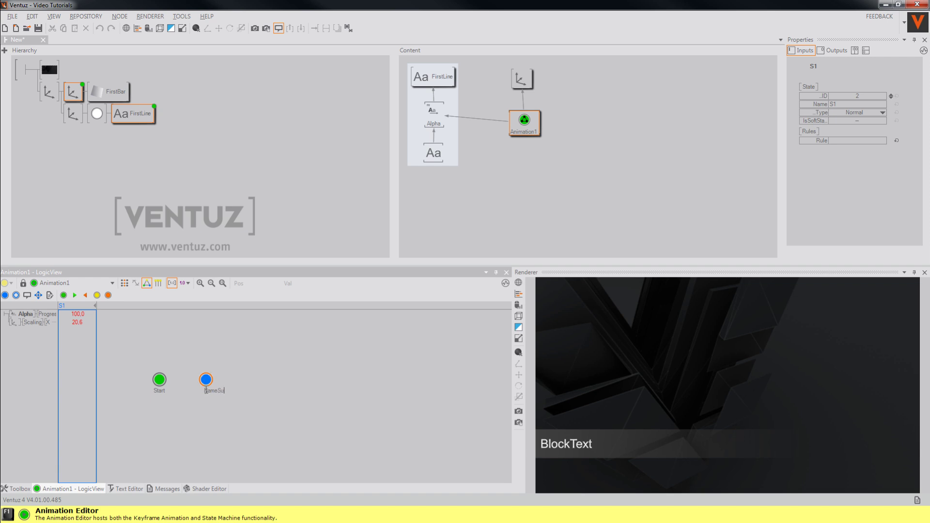
{"action": "key", "text": "Return"}
- Add a third state after NameSuper and name it End
{"action": "double_click", "coordinate": [250, 381]}
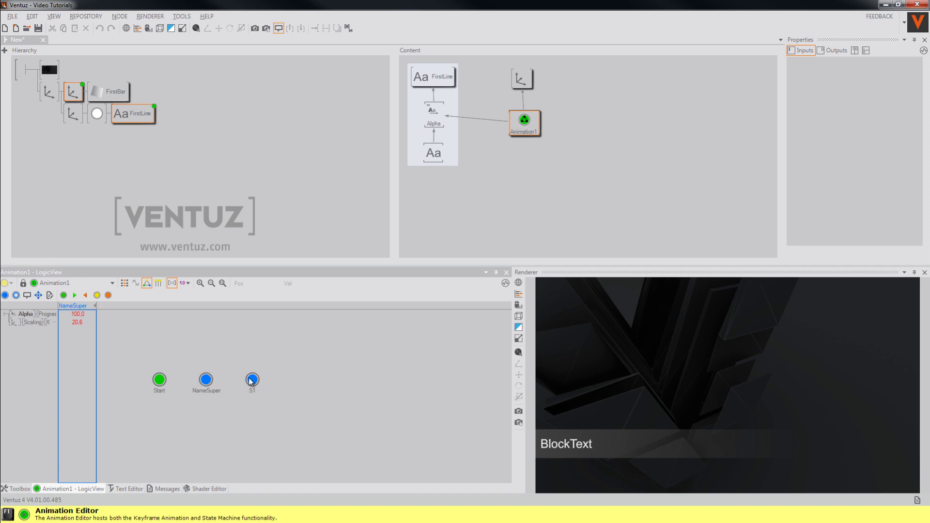
{"action": "double_click", "coordinate": [252, 390]}
{"action": "type", "text": "End"}
{"action": "key", "text": "Return"}
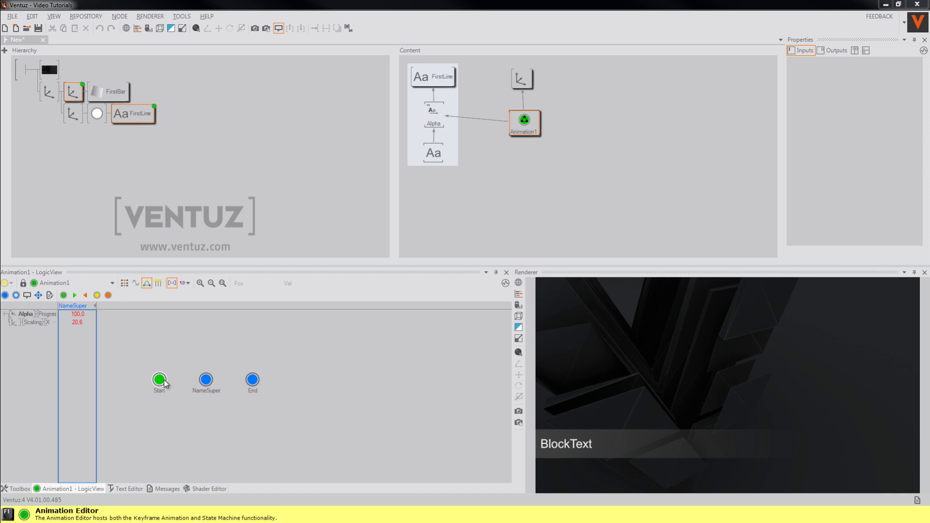
- Draw a transition from Start to NameSuper and one from NameSuper back onto itself
{"action": "left_click_drag", "start_coordinate": [160, 381], "coordinate": [244, 383]}
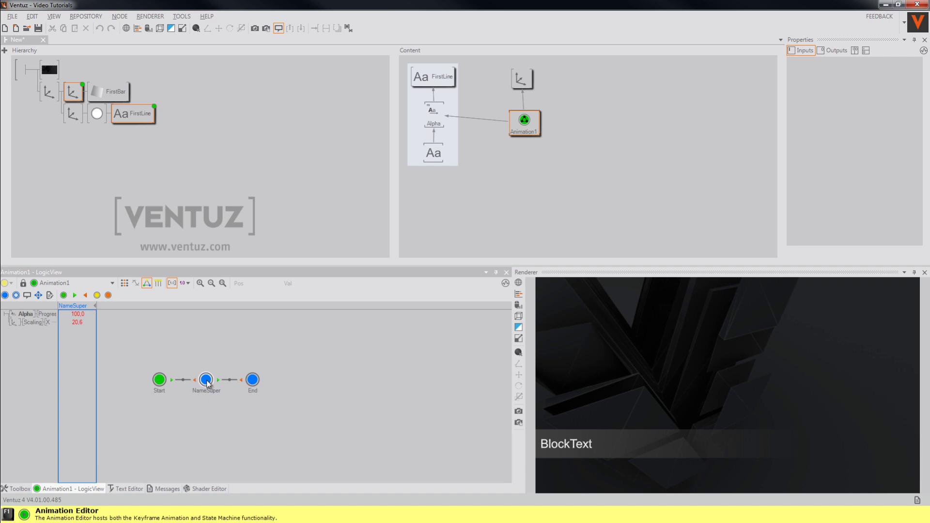
{"action": "left_click_drag", "start_coordinate": [207, 380], "coordinate": [205, 347]}
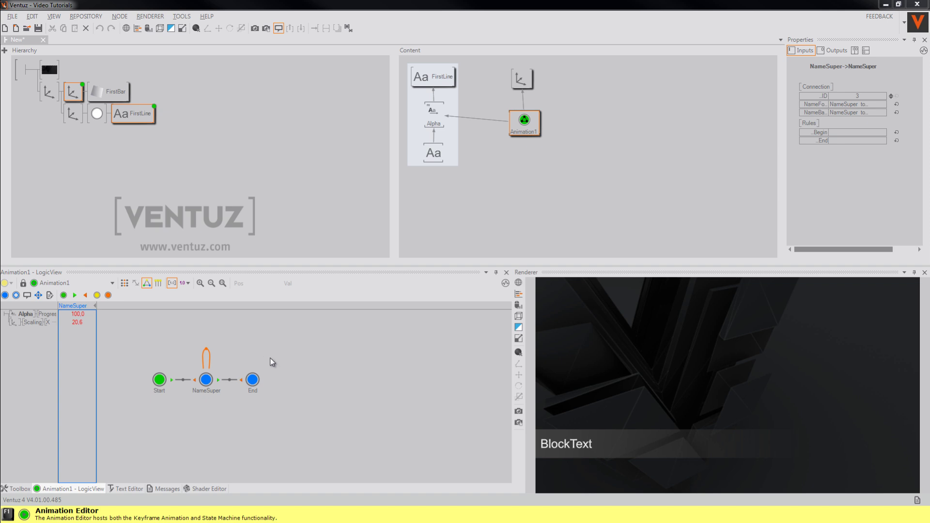
- Flag NameSuper as Presented and End as End, confirming Start remains BeginDefault
{"action": "left_click", "coordinate": [207, 382]}
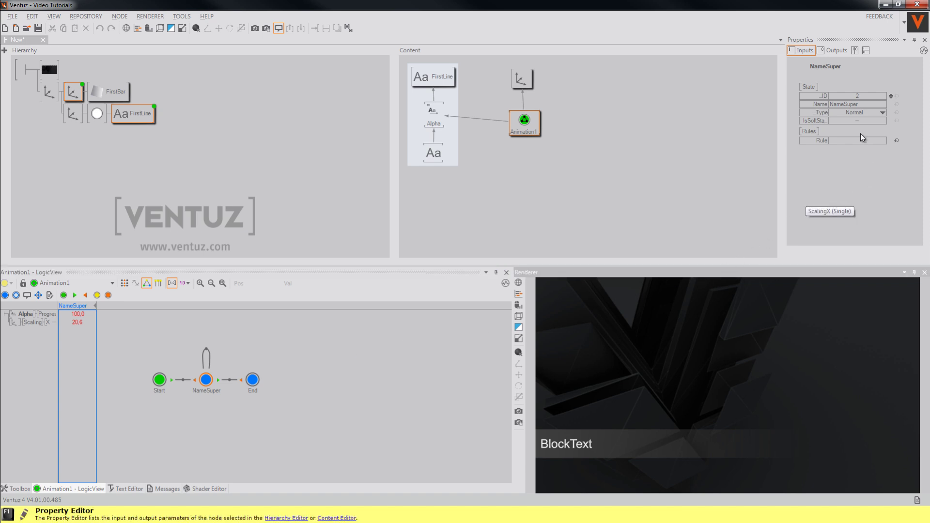
{"action": "left_click", "coordinate": [883, 113]}
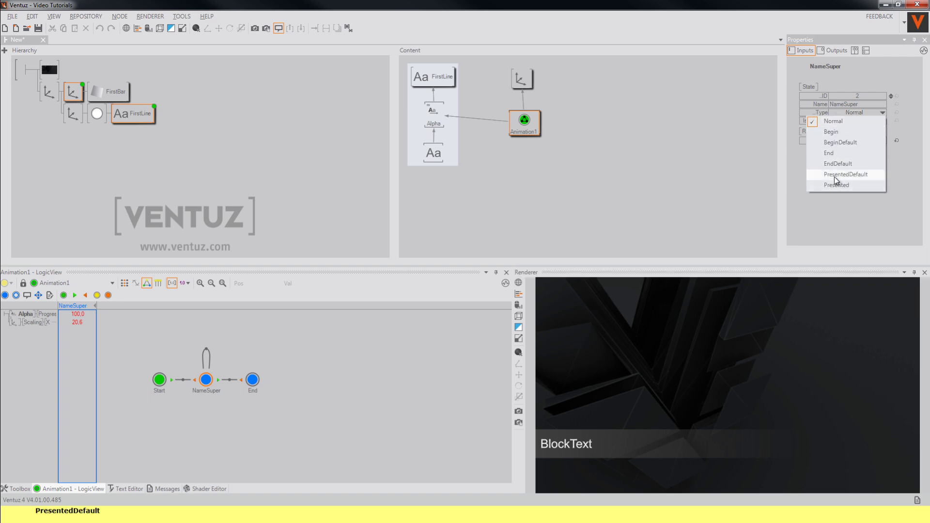
{"action": "left_click", "coordinate": [318, 419]}
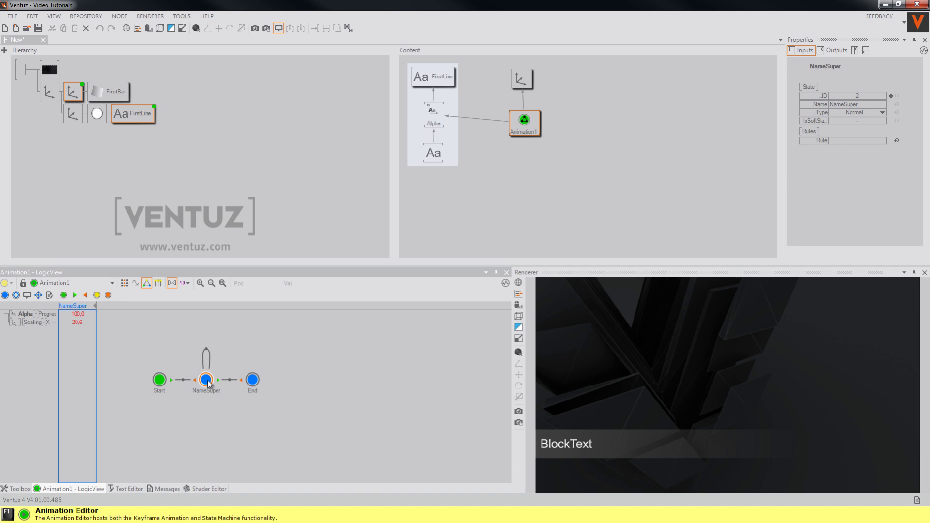
{"action": "left_click", "coordinate": [207, 380]}
{"action": "left_click", "coordinate": [251, 383]}
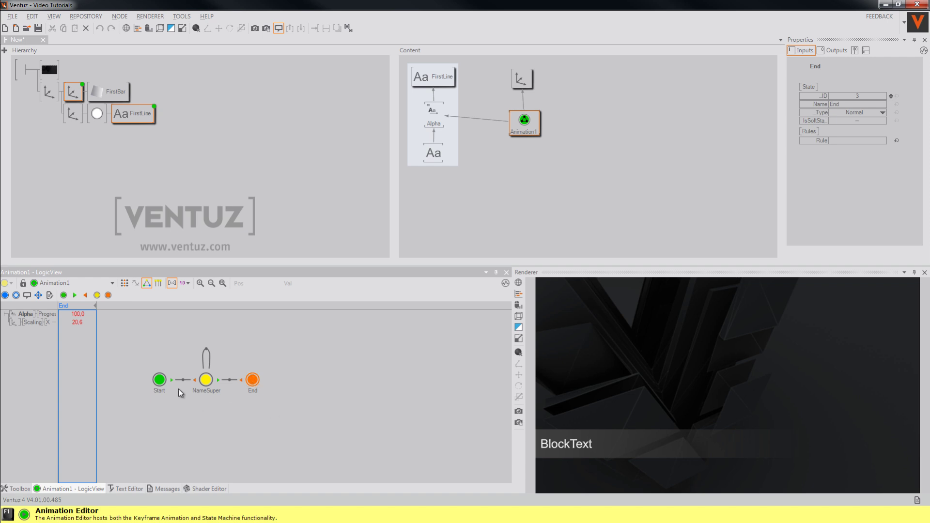
{"action": "left_click", "coordinate": [163, 384]}
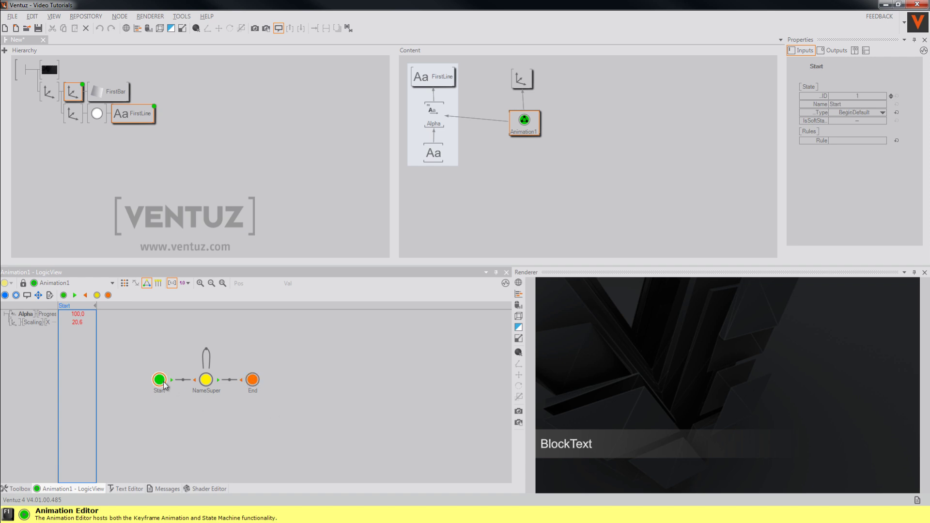
- Review the NameSuper-to-NameSuper transition timeline, then return to the default timeline and select Animation1
{"action": "double_click", "coordinate": [217, 417]}
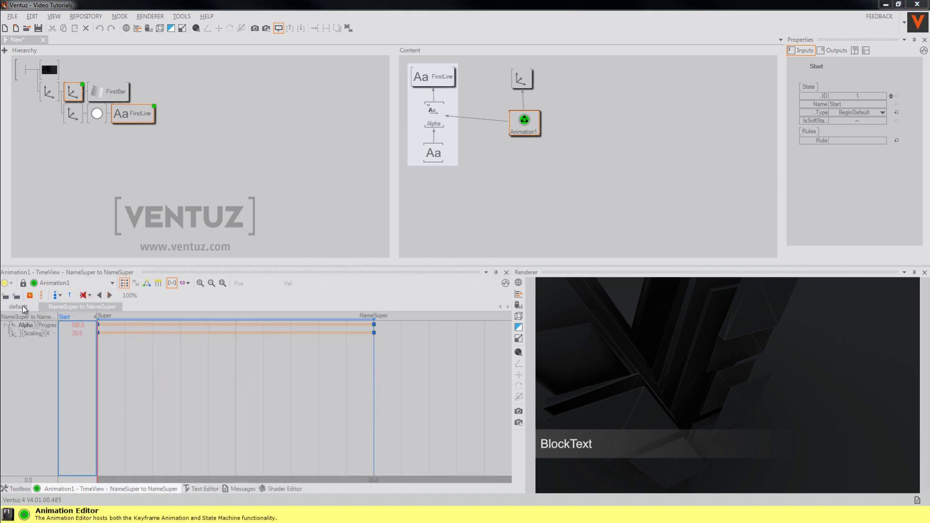
{"action": "left_click", "coordinate": [22, 306]}
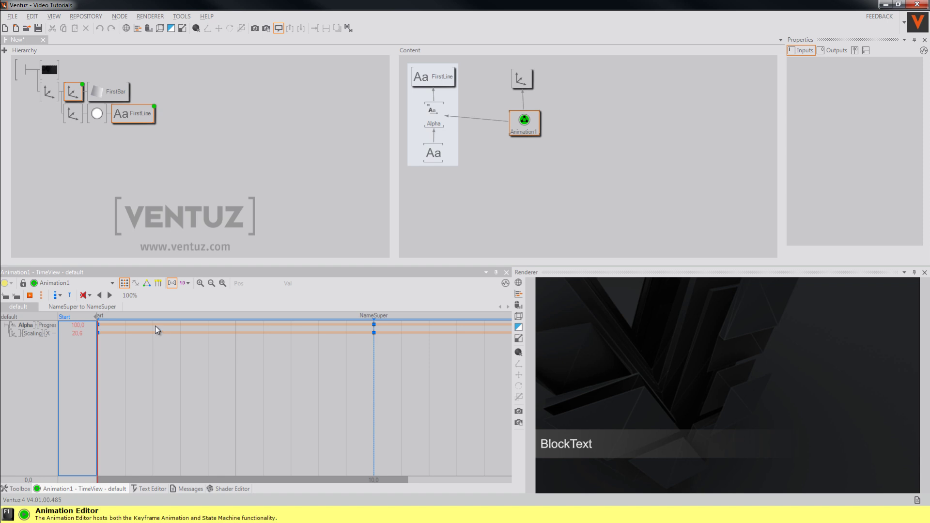
{"action": "left_click", "coordinate": [534, 127]}
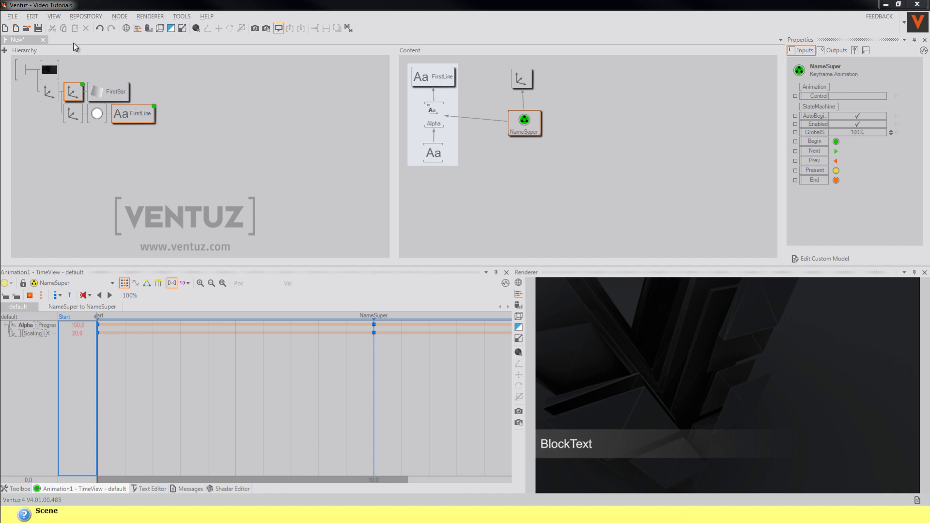
- Open the Scene Data Editor and bind the NameSuper animation's Control input into the scene data
{"action": "left_click", "coordinate": [54, 17]}
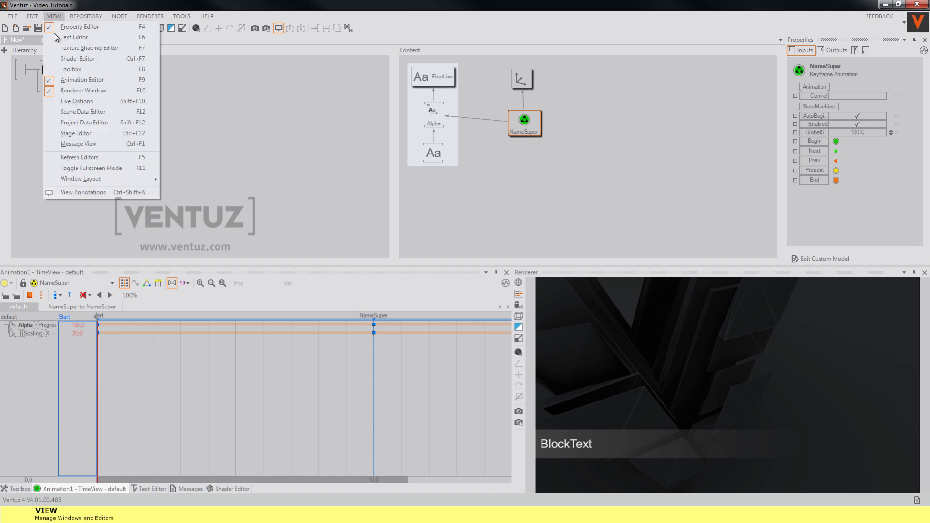
{"action": "left_click", "coordinate": [76, 112]}
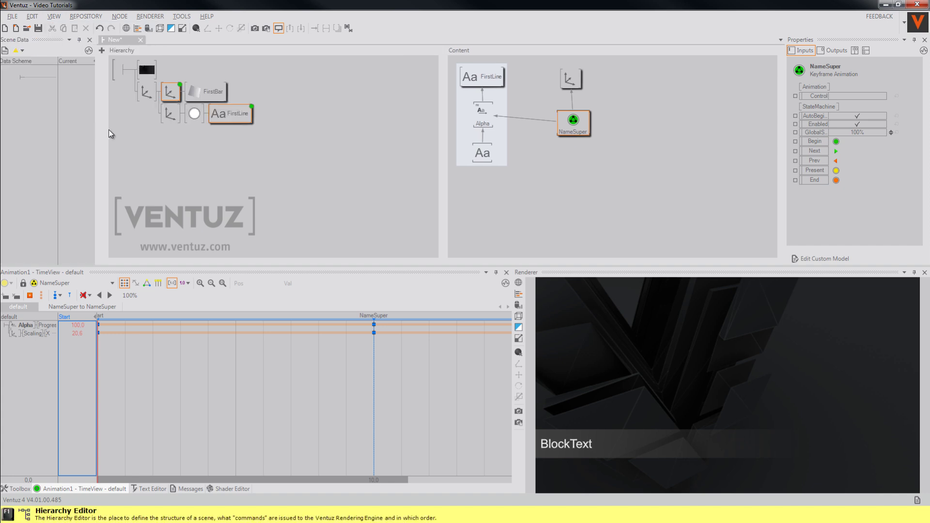
{"action": "left_click", "coordinate": [575, 139]}
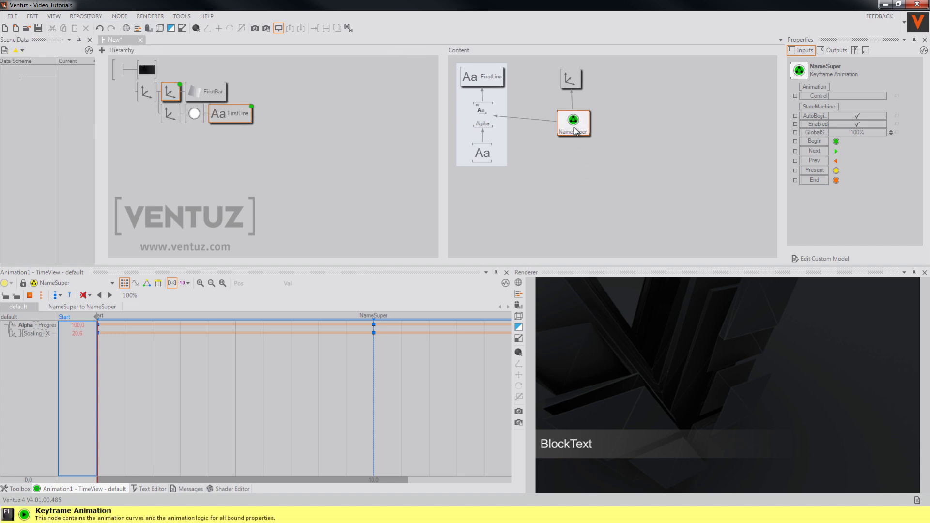
{"action": "left_click_drag", "start_coordinate": [819, 95], "coordinate": [70, 88]}
{"action": "left_click", "coordinate": [279, 137]}
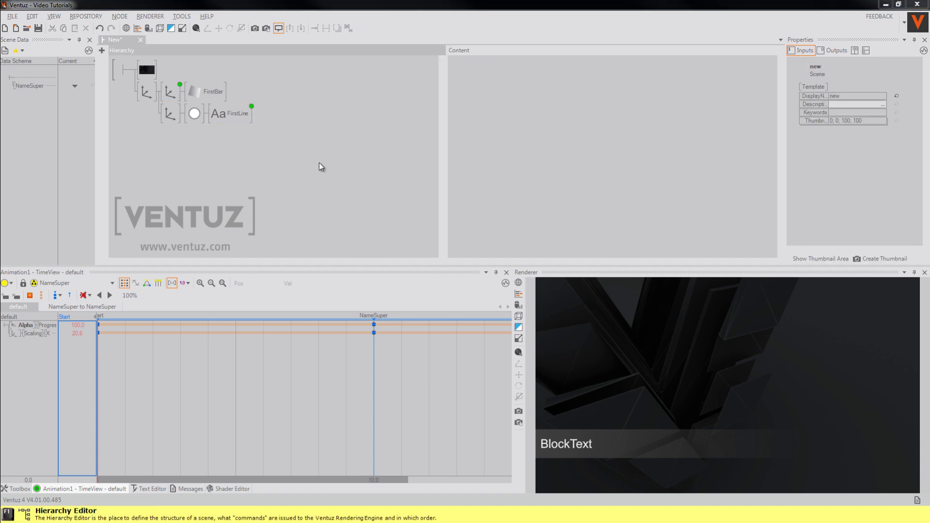
{"action": "left_click", "coordinate": [233, 116]}
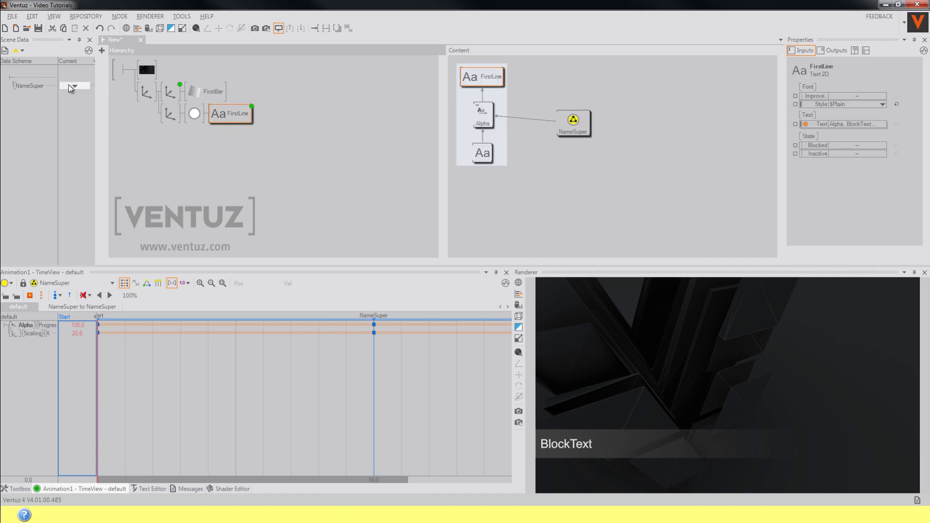
{"action": "left_click", "coordinate": [570, 130]}
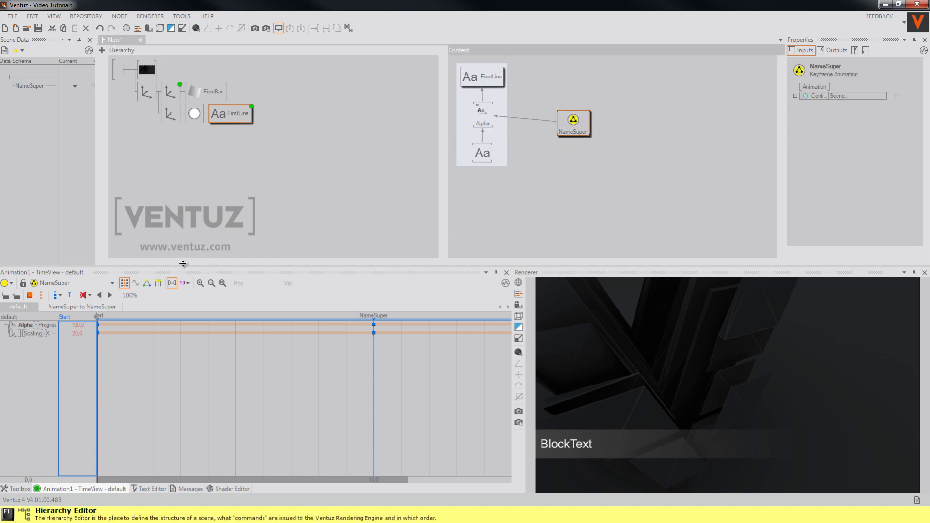
- Trigger NameSuper from the Scene Data Current dropdown, Deactivate it, then inspect the Start and NameSuper states
{"action": "left_click", "coordinate": [147, 283]}
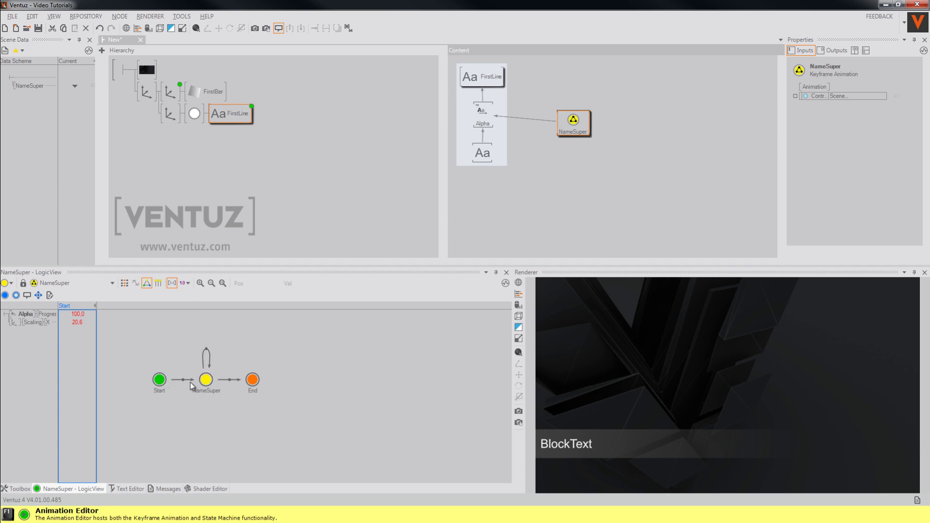
{"action": "left_click", "coordinate": [186, 161]}
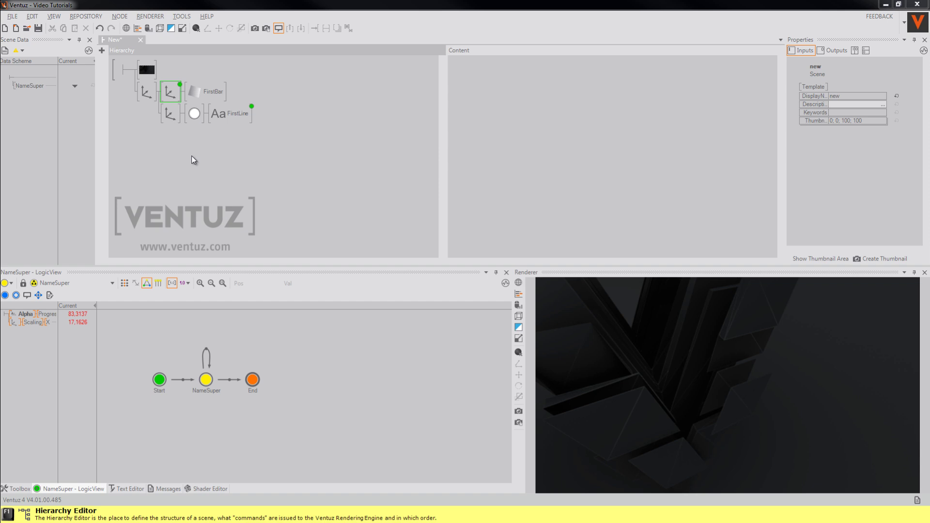
{"action": "left_click", "coordinate": [75, 87]}
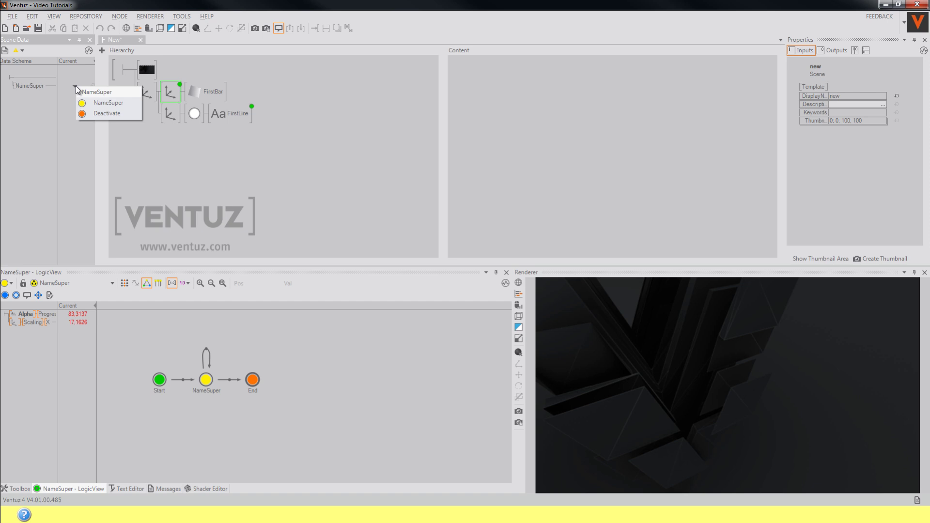
{"action": "left_click", "coordinate": [95, 107]}
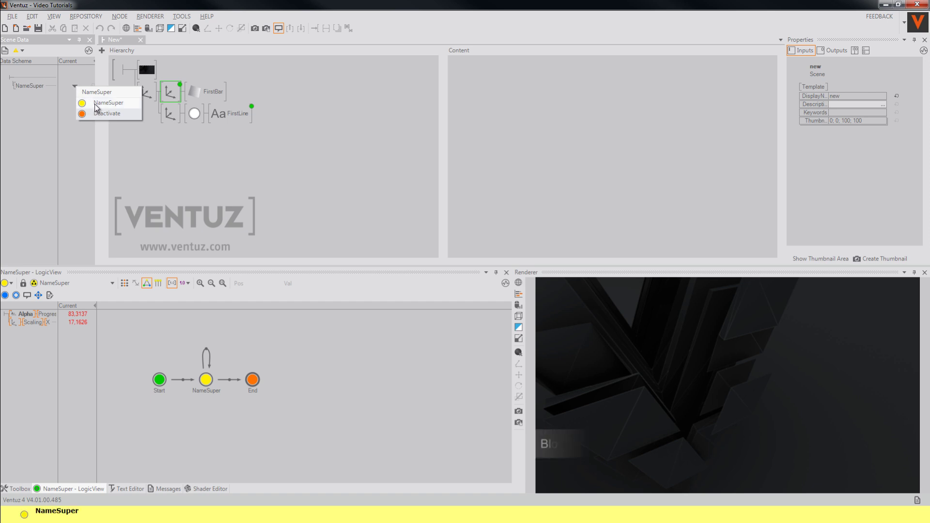
{"action": "left_click", "coordinate": [101, 114]}
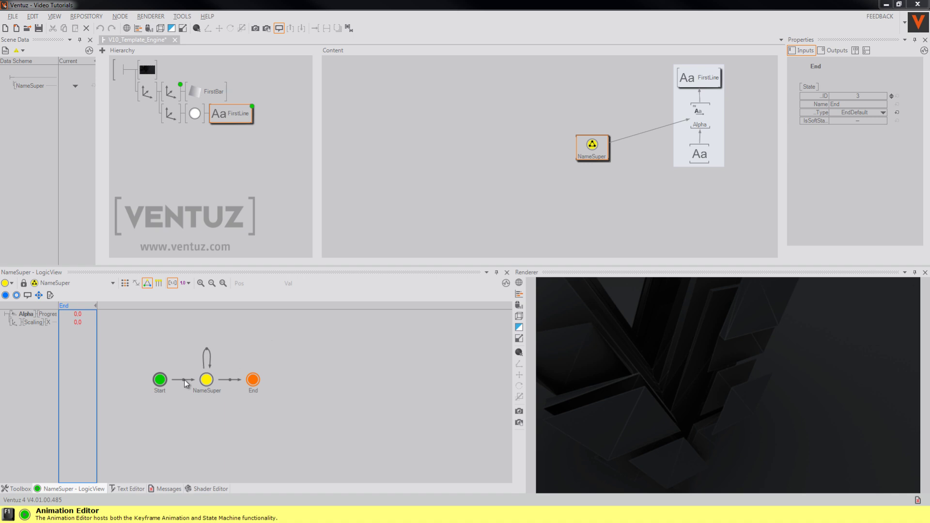
{"action": "left_click", "coordinate": [161, 381]}
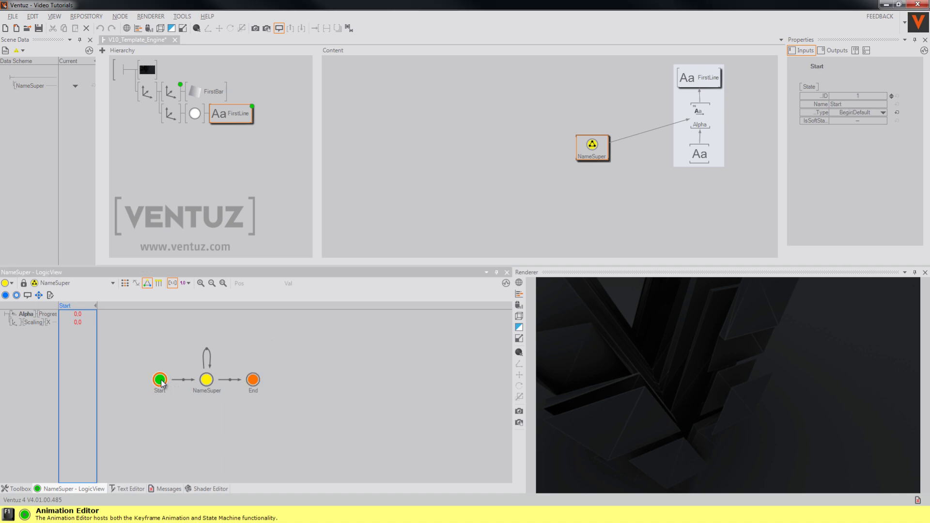
{"action": "left_click", "coordinate": [206, 382]}
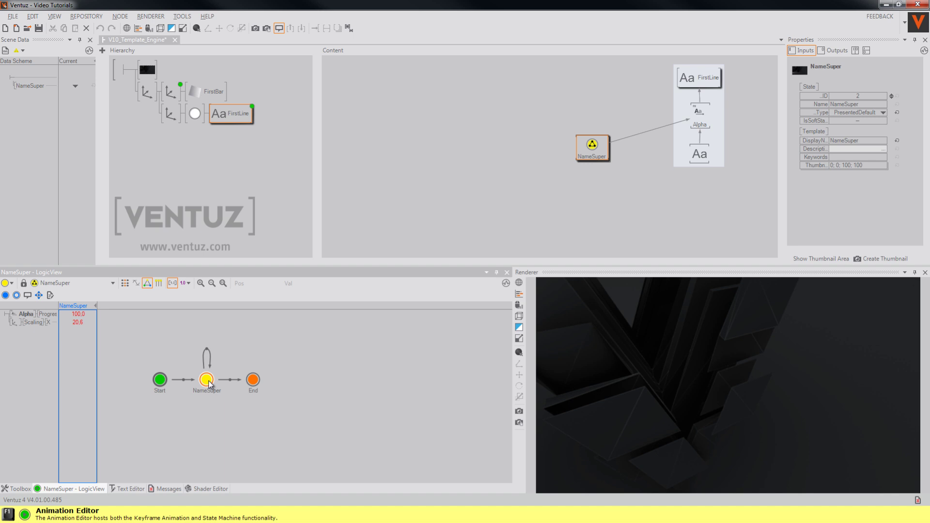
- Inspect the End state, then clear the selection to show the scene properties
{"action": "left_click", "coordinate": [254, 381]}
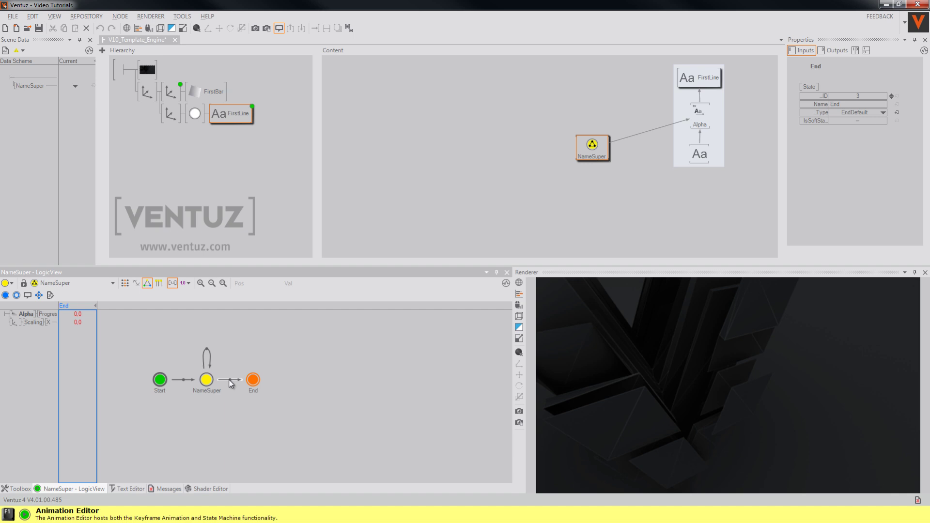
{"action": "left_click", "coordinate": [230, 380]}
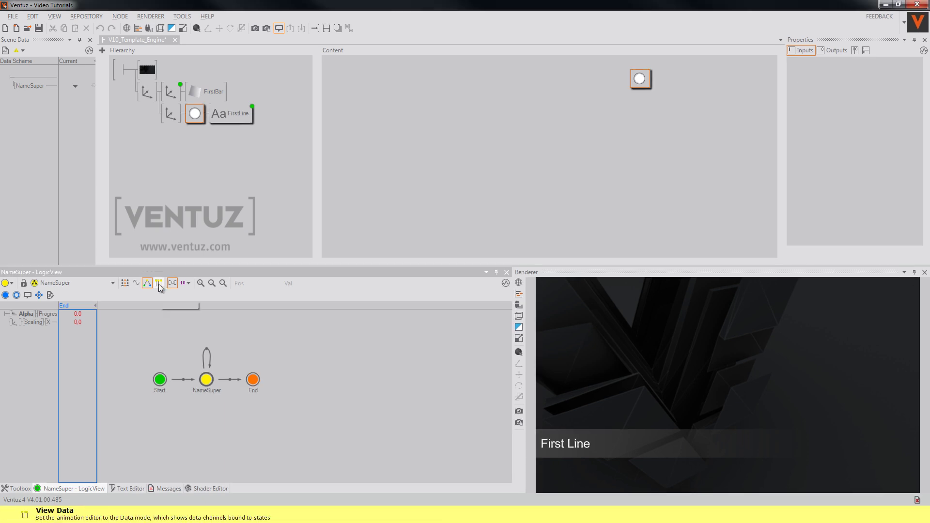
- In the DataView, add FirstBar's Color1, the circle's Color and the FirstLine block text's Text
{"action": "left_click", "coordinate": [158, 283]}
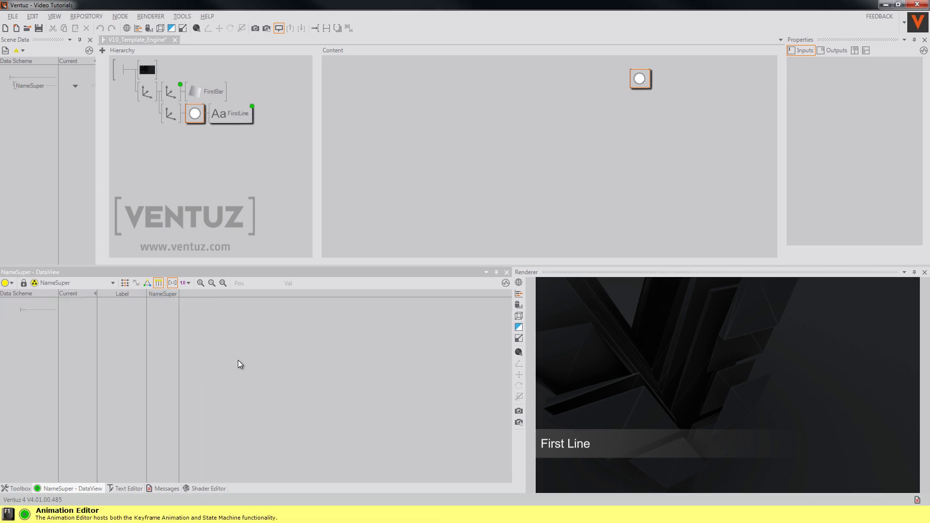
{"action": "left_click", "coordinate": [202, 93]}
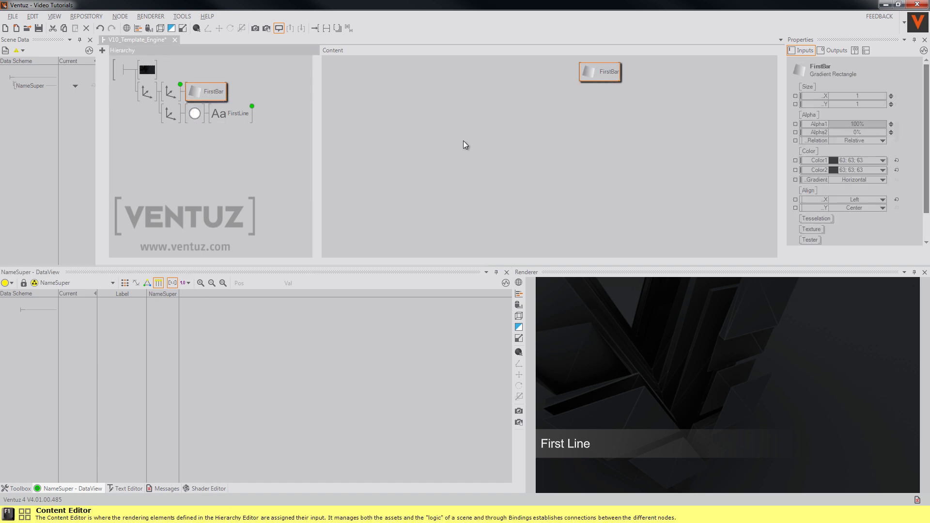
{"action": "left_click_drag", "start_coordinate": [817, 160], "coordinate": [124, 339]}
{"action": "left_click", "coordinate": [195, 113]}
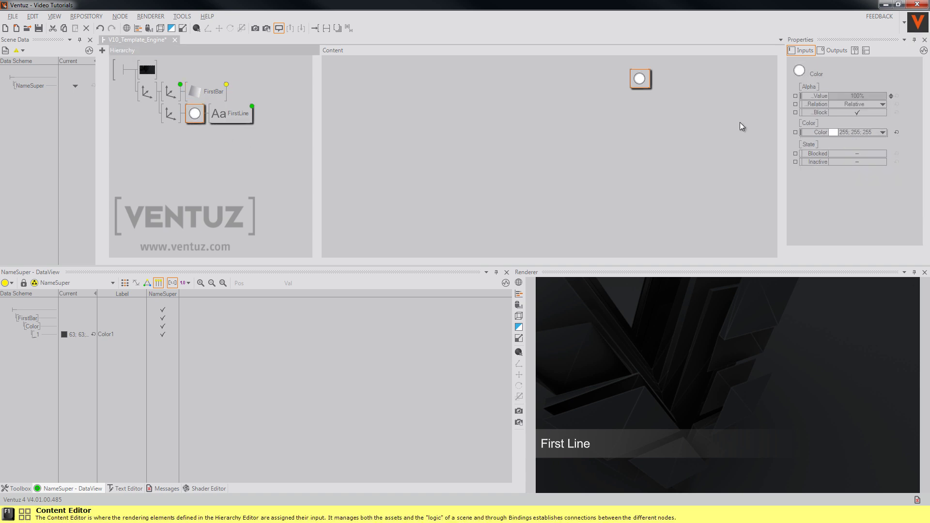
{"action": "left_click_drag", "start_coordinate": [824, 132], "coordinate": [112, 350]}
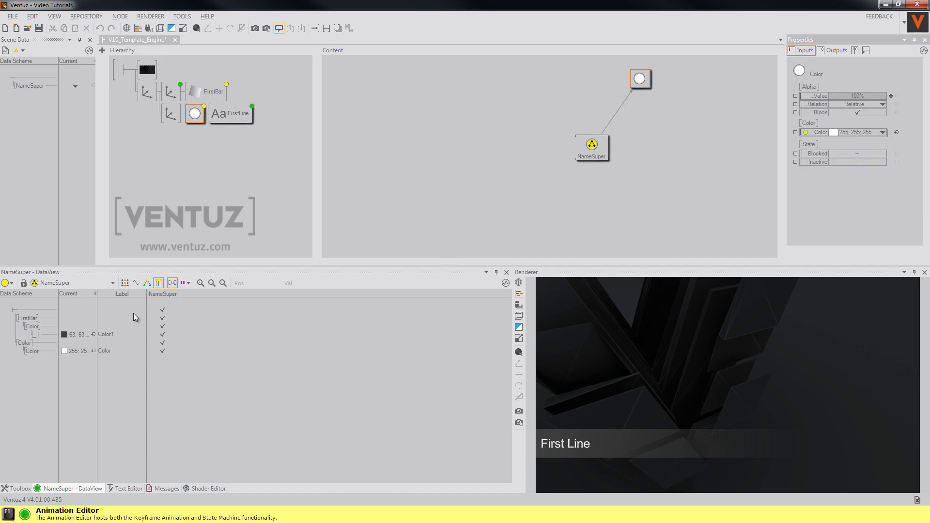
{"action": "left_click", "coordinate": [223, 116]}
{"action": "left_click", "coordinate": [708, 154]}
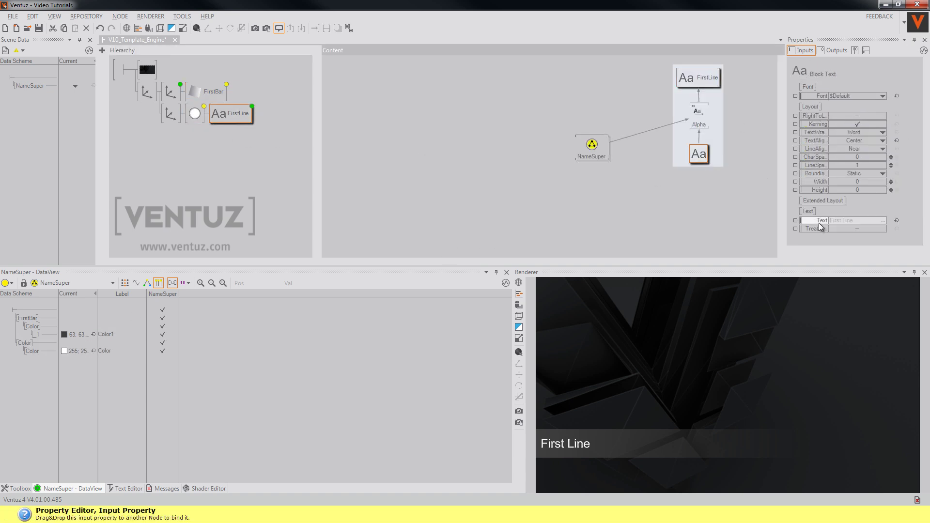
{"action": "left_click_drag", "start_coordinate": [818, 220], "coordinate": [80, 390]}
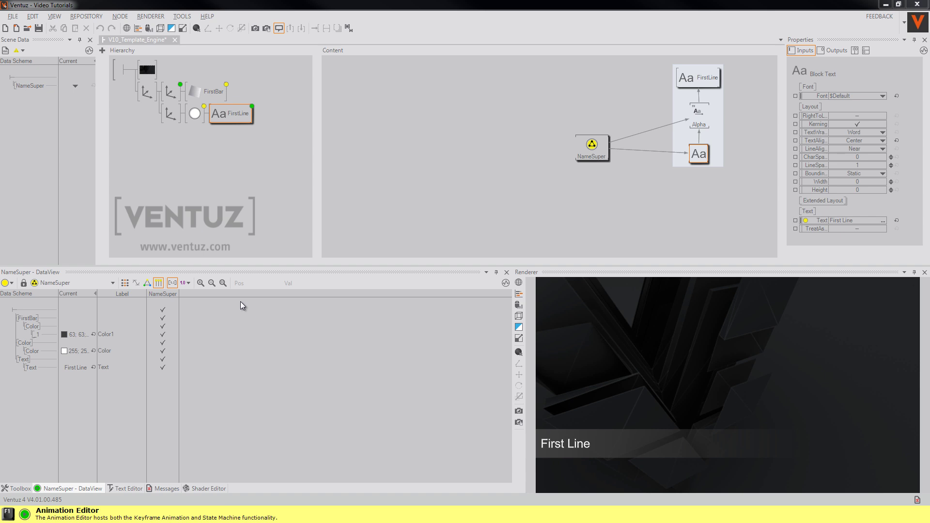
- Edit the FirstBar data group's label, then select the Rectangle data group
{"action": "left_click", "coordinate": [30, 321]}
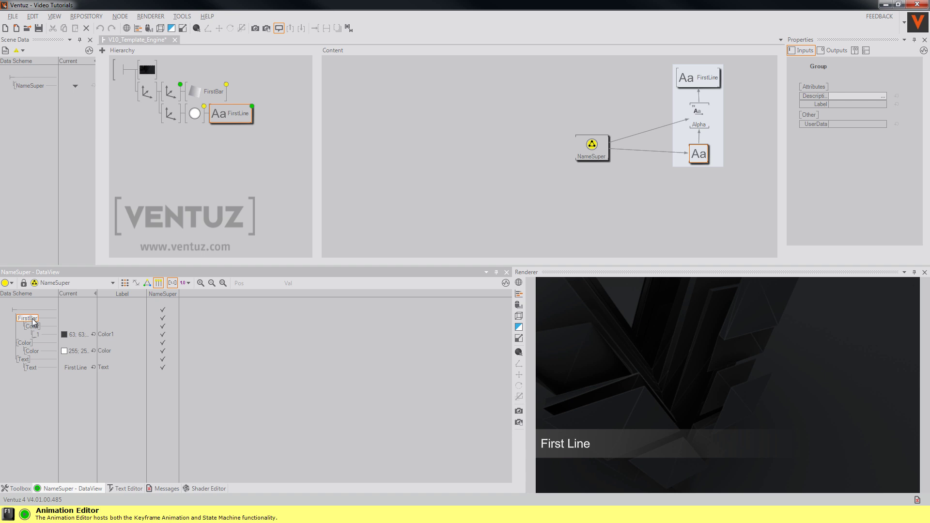
{"action": "double_click", "coordinate": [117, 318]}
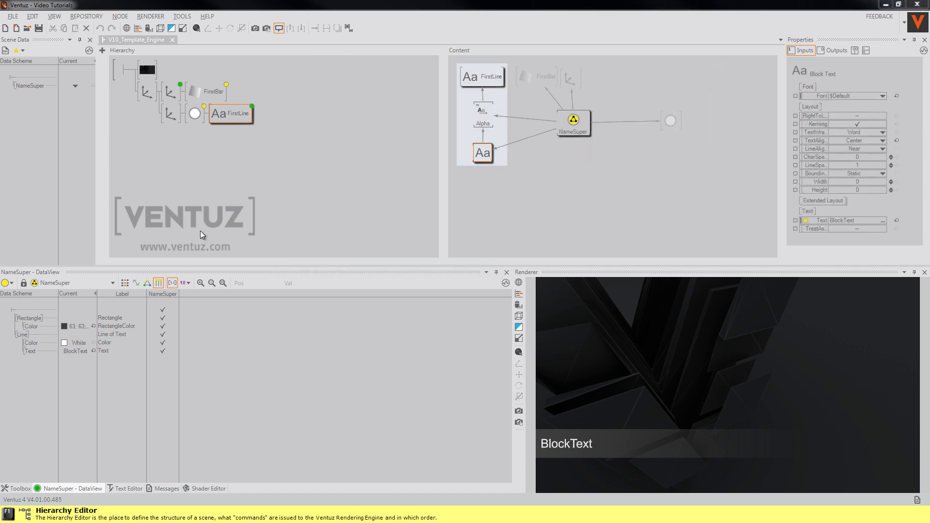
{"action": "left_click", "coordinate": [29, 318]}
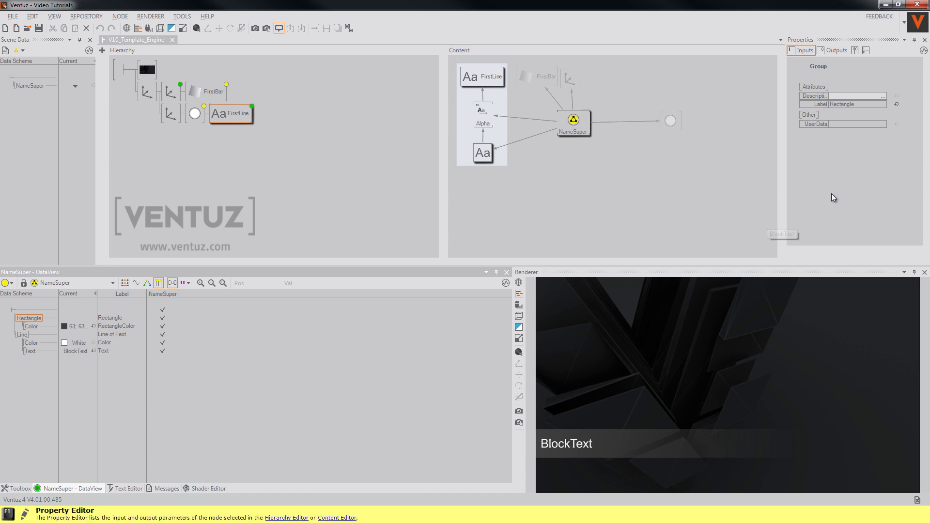
- Set the RectangleColor channel's default colour to dark grey 63, 63, 63
{"action": "left_click", "coordinate": [30, 326]}
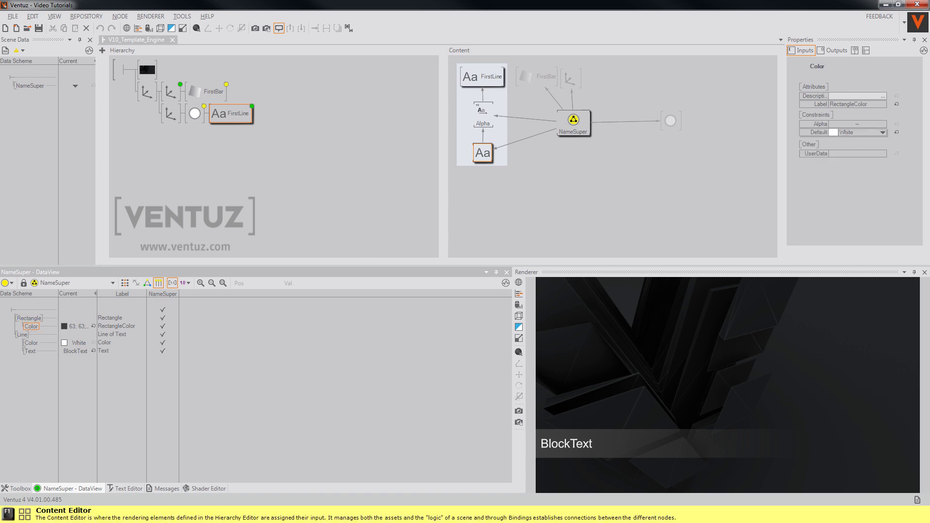
{"action": "left_click", "coordinate": [882, 132]}
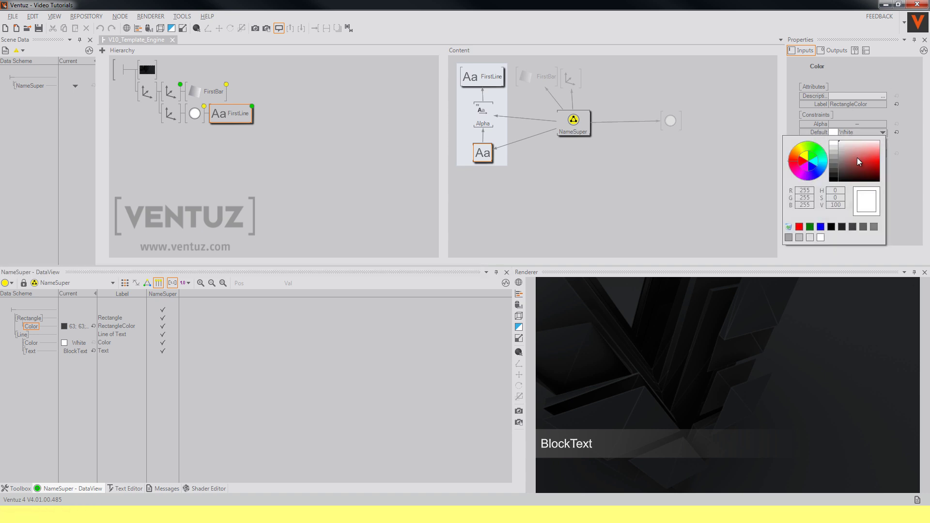
{"action": "left_click", "coordinate": [836, 176]}
{"action": "left_click", "coordinate": [905, 170]}
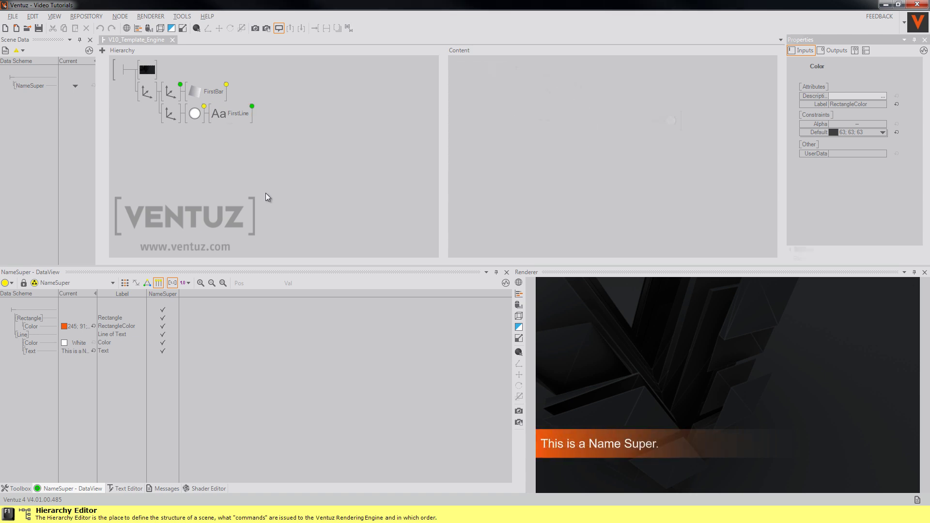
{"action": "left_click", "coordinate": [266, 193]}
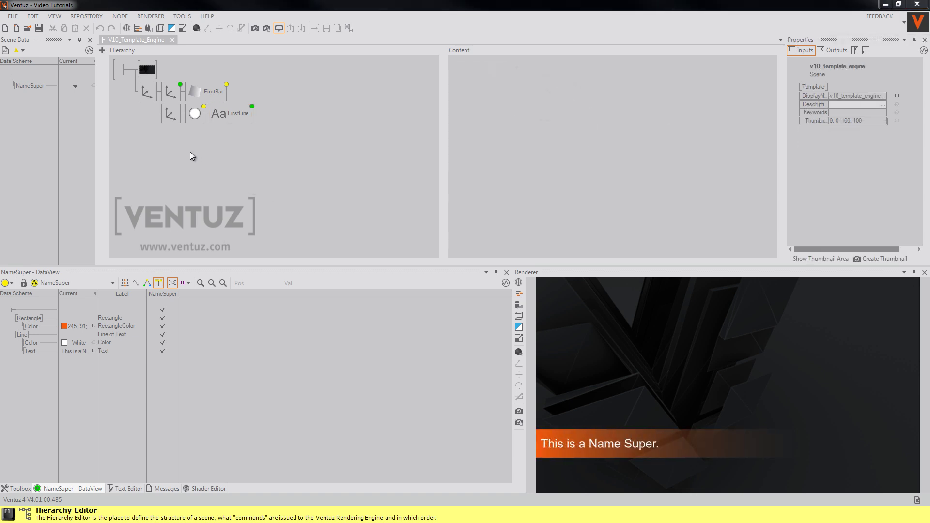
- Trigger the NameSuper template from Scene Data, then deactivate it
{"action": "left_click", "coordinate": [75, 86]}
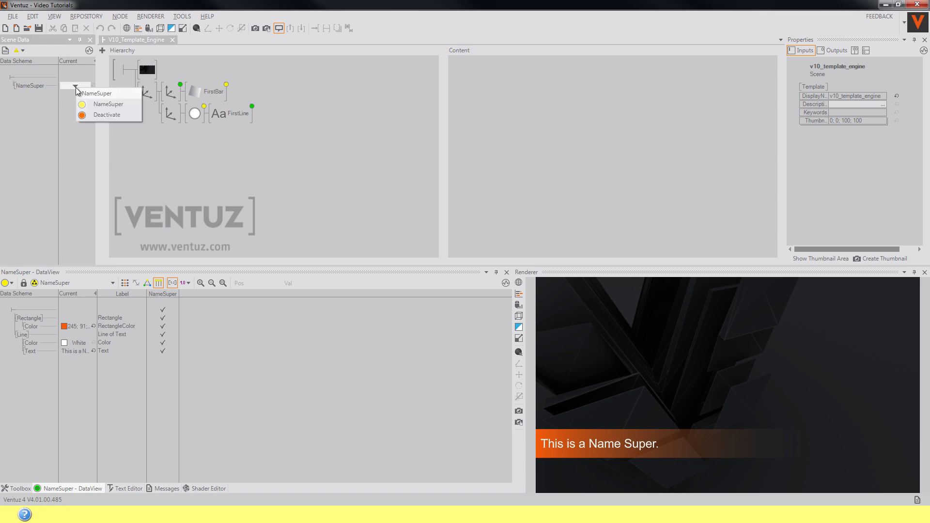
{"action": "left_click", "coordinate": [95, 105]}
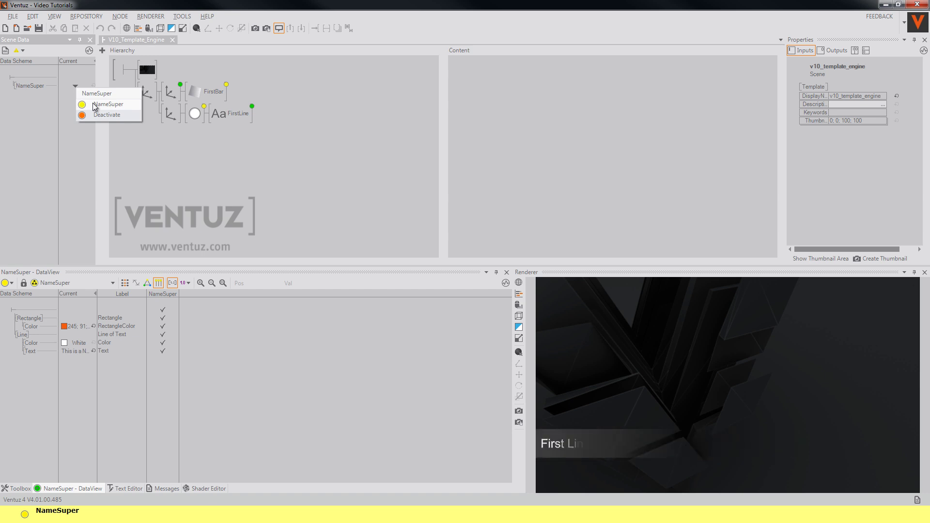
{"action": "left_click", "coordinate": [107, 115]}
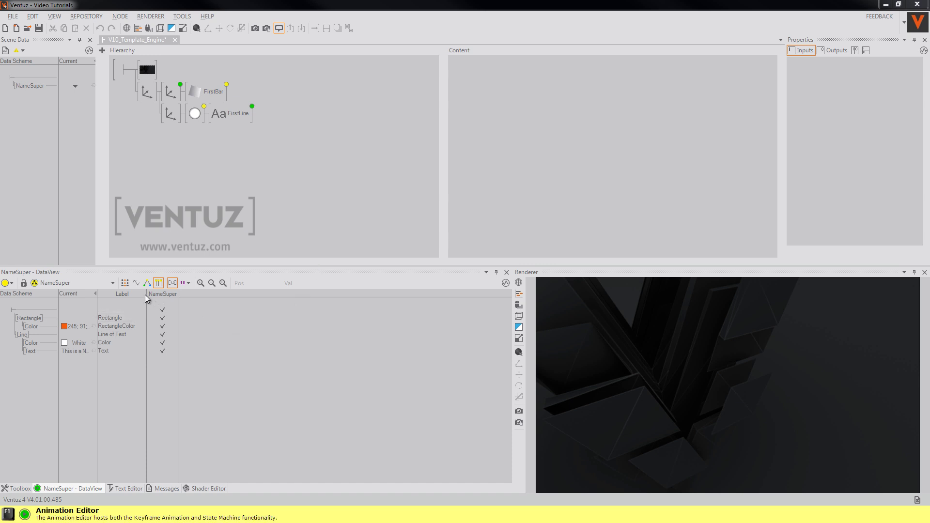
- Set a data marker at 5.0 on the NameSuper timeline and trigger NameSuper again
{"action": "left_click", "coordinate": [125, 283]}
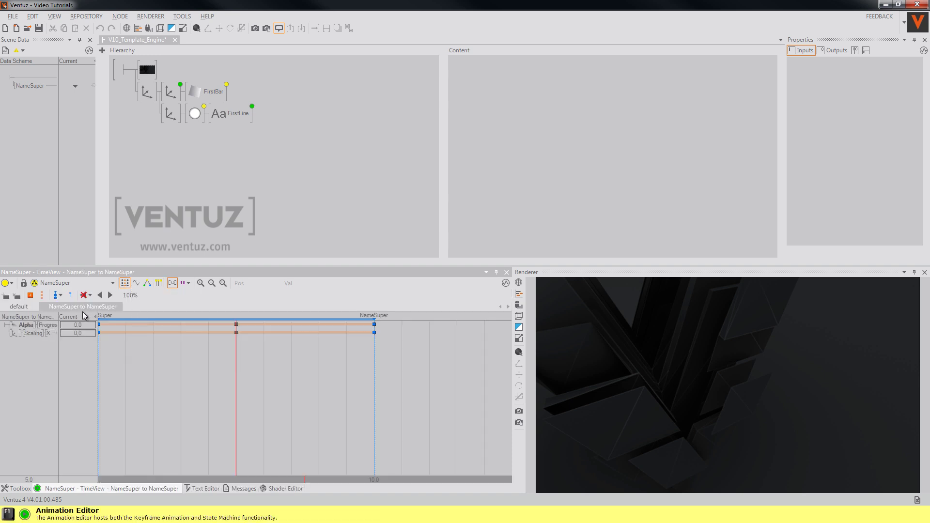
{"action": "left_click_drag", "start_coordinate": [260, 358], "coordinate": [236, 363]}
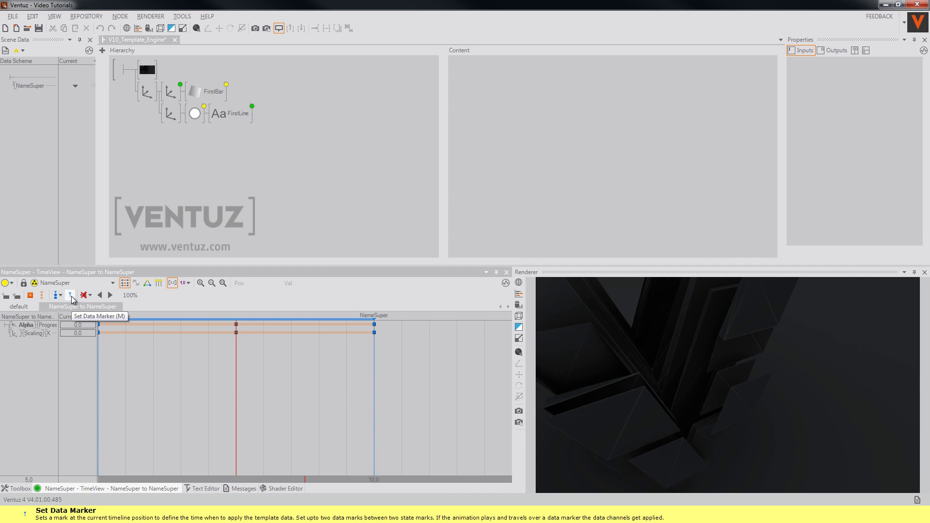
{"action": "left_click", "coordinate": [290, 193]}
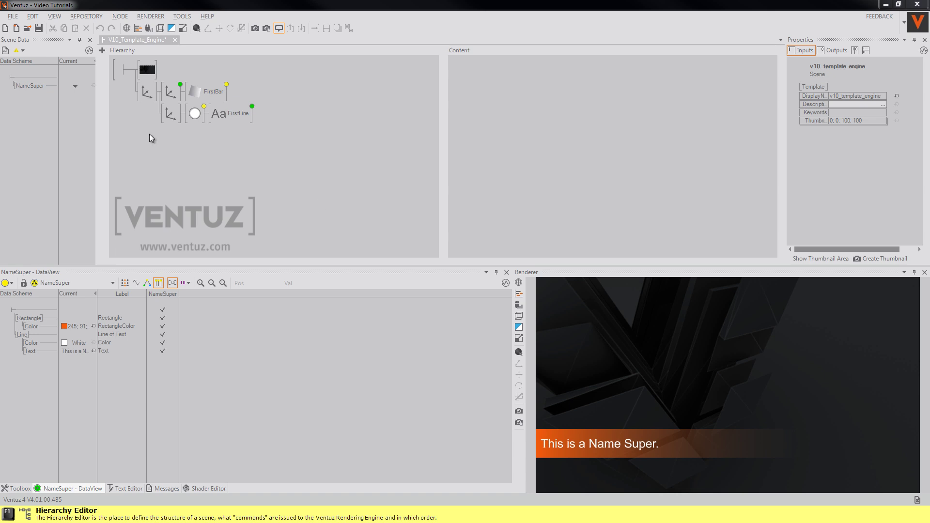
{"action": "left_click", "coordinate": [75, 86]}
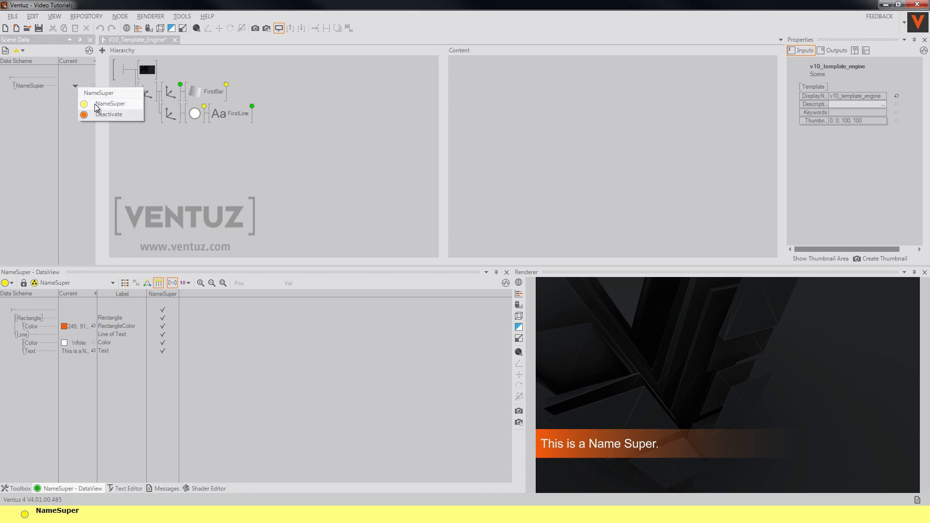
{"action": "left_click", "coordinate": [96, 107]}
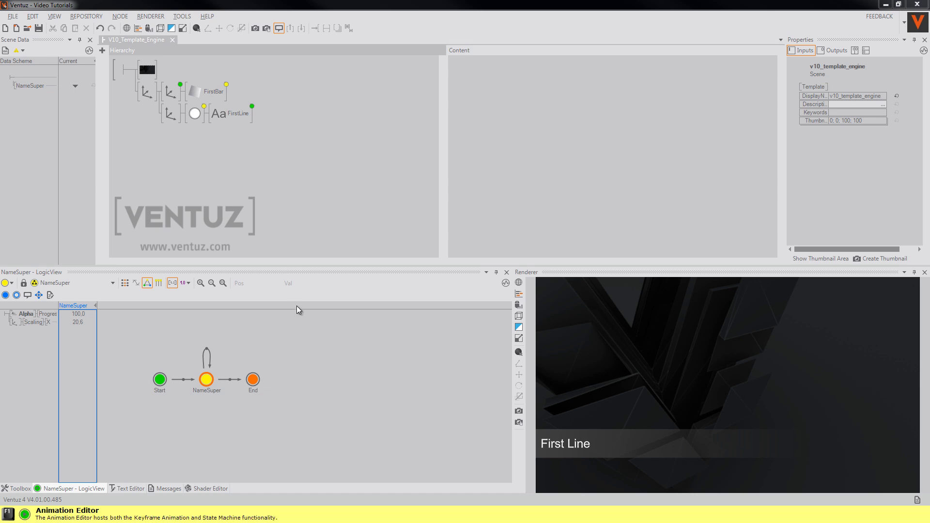
- Toggle the NameSuper state's Show Thumbnail Area preview in its Thumbnail settings
{"action": "left_click", "coordinate": [205, 383]}
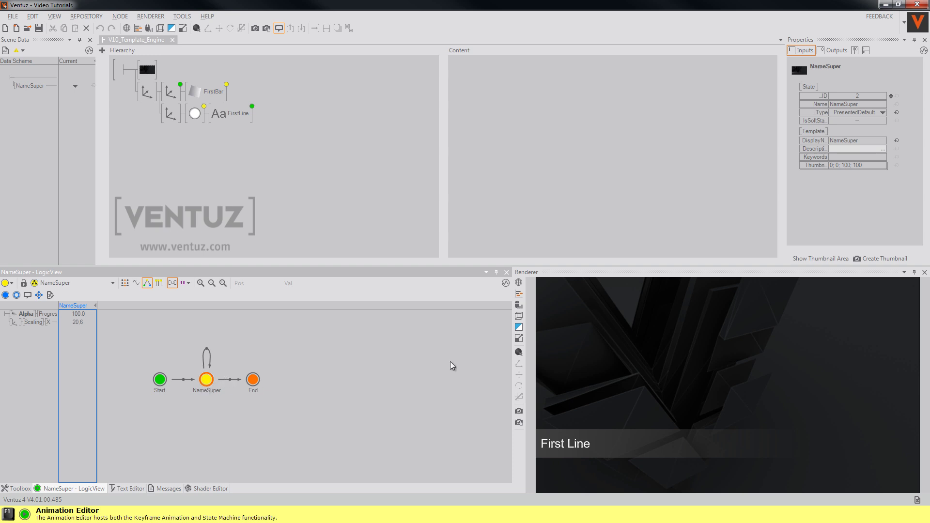
{"action": "left_click", "coordinate": [815, 165]}
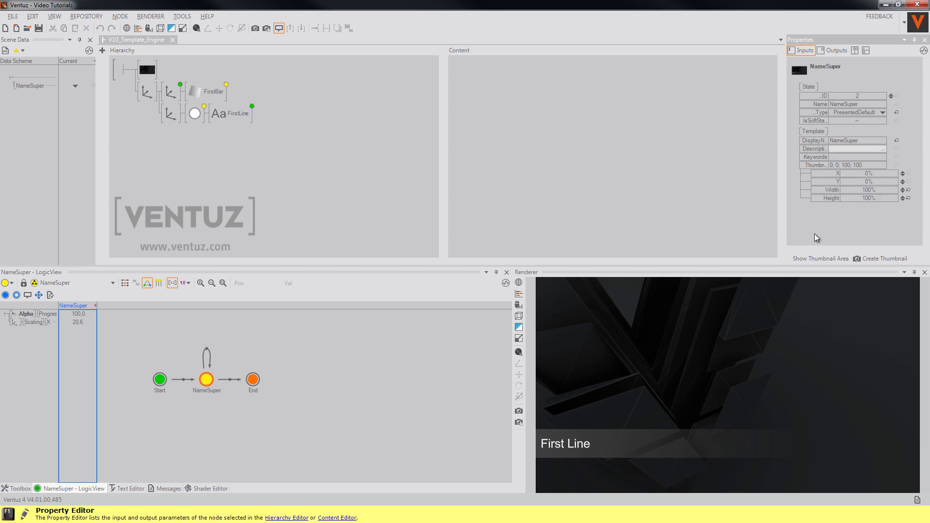
{"action": "left_click", "coordinate": [819, 260]}
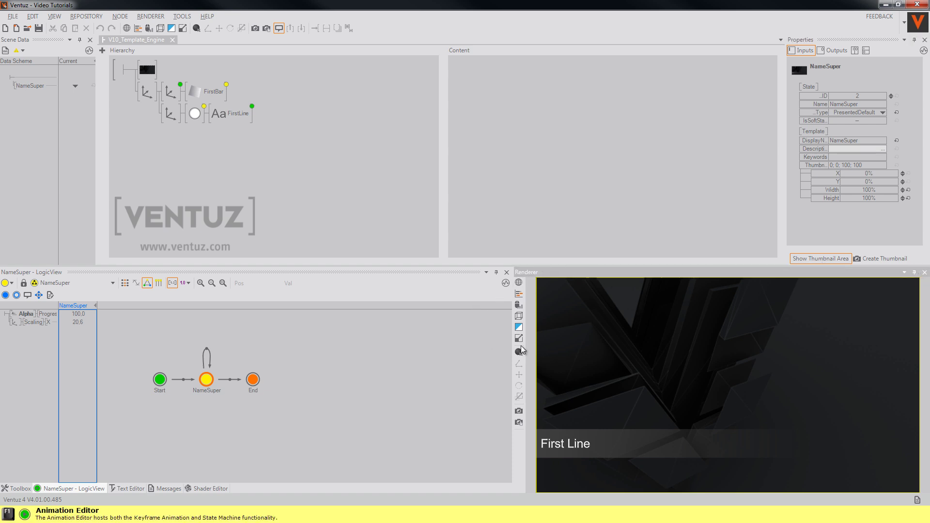
{"action": "left_click", "coordinate": [821, 259]}
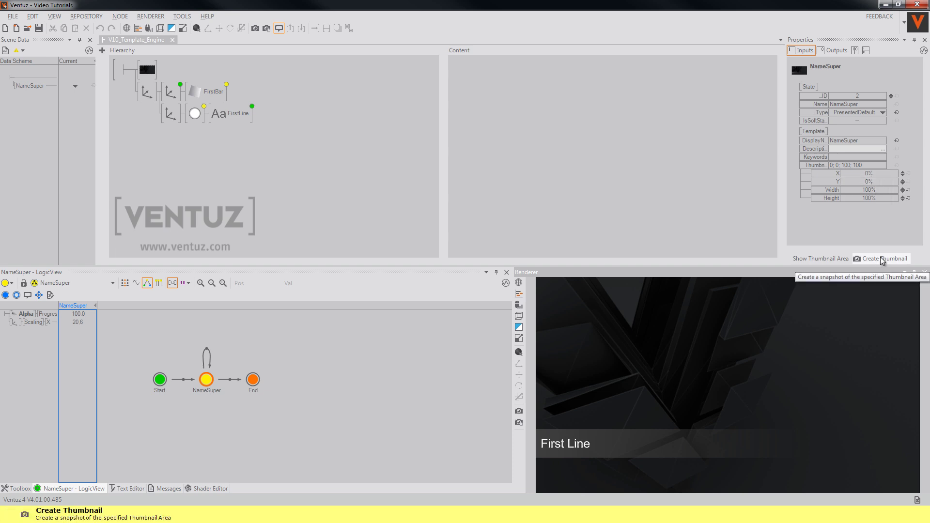
{"action": "left_click", "coordinate": [270, 190]}
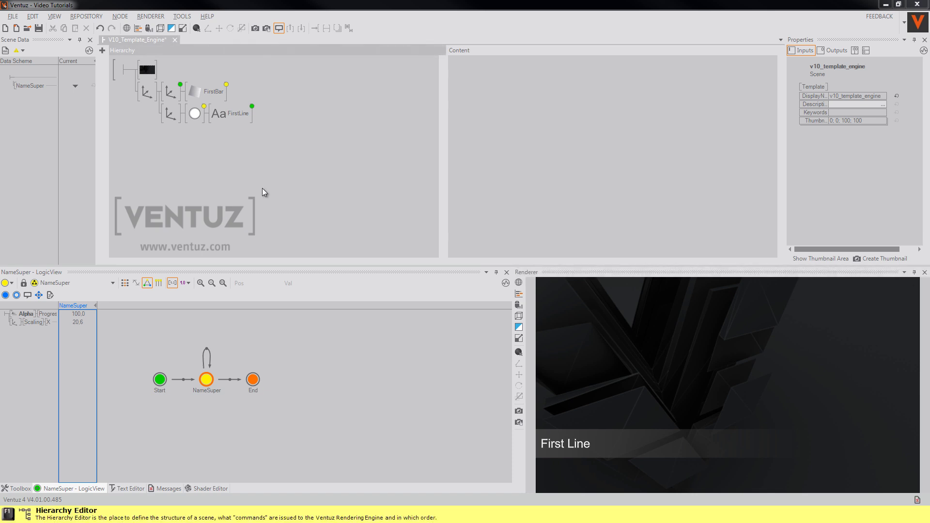
- Duplicate the top Axis node's subtree with copy and paste
{"action": "left_click", "coordinate": [152, 97]}
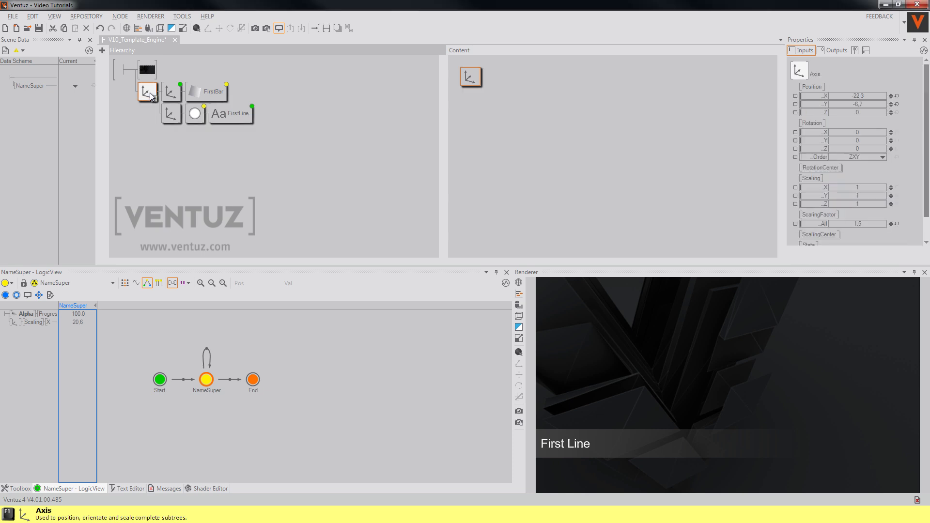
{"action": "key", "text": "ctrl+c"}
{"action": "key", "text": "ctrl+v"}
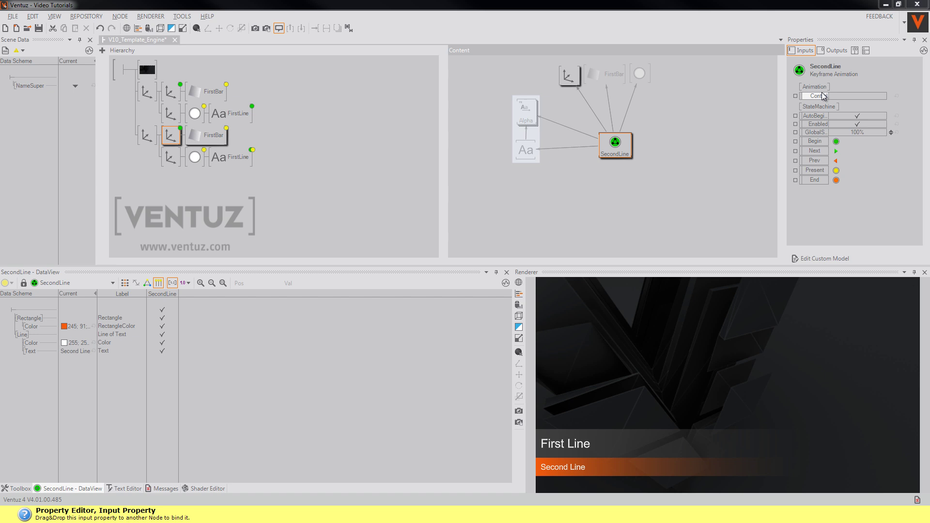
- Connect the SecondLine animation's Control input to the NameSuper animation node
{"action": "left_click", "coordinate": [286, 201]}
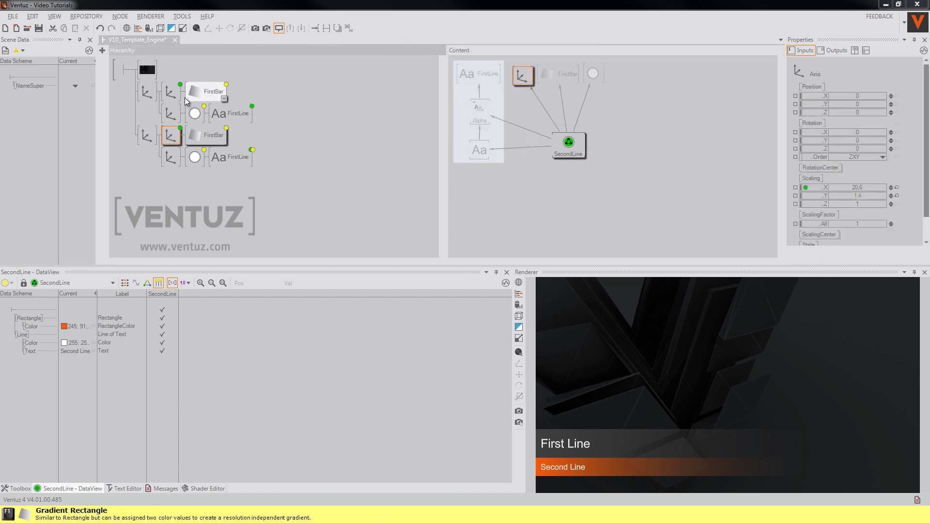
{"action": "left_click", "coordinate": [171, 91], "text": "ctrl"}
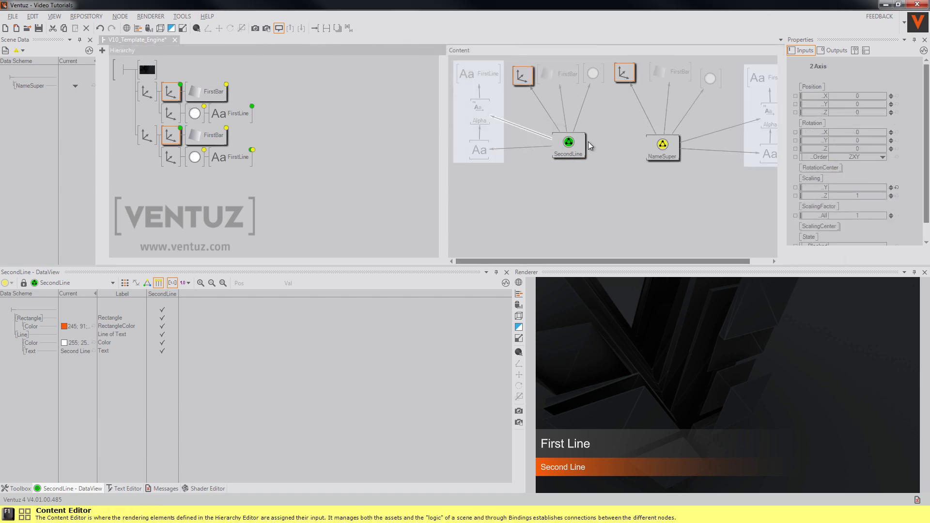
{"action": "left_click", "coordinate": [568, 147]}
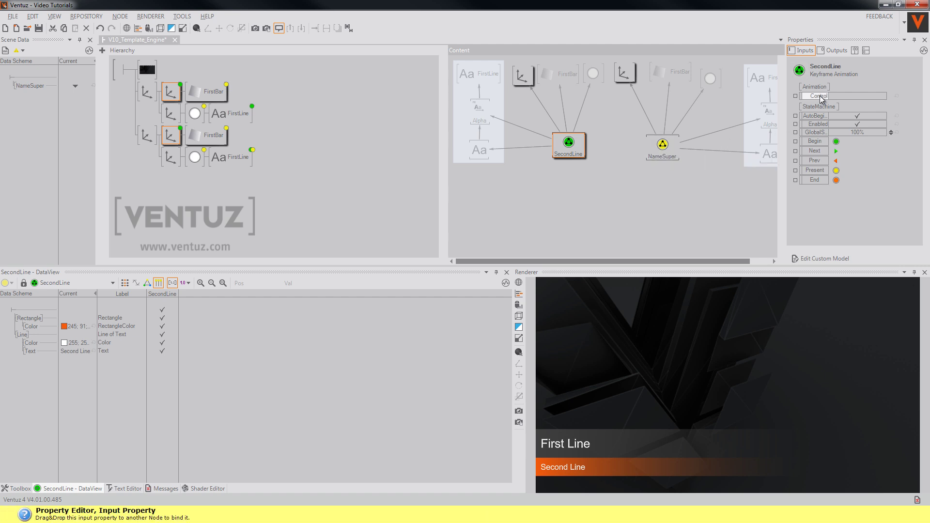
{"action": "left_click_drag", "start_coordinate": [820, 96], "coordinate": [669, 142]}
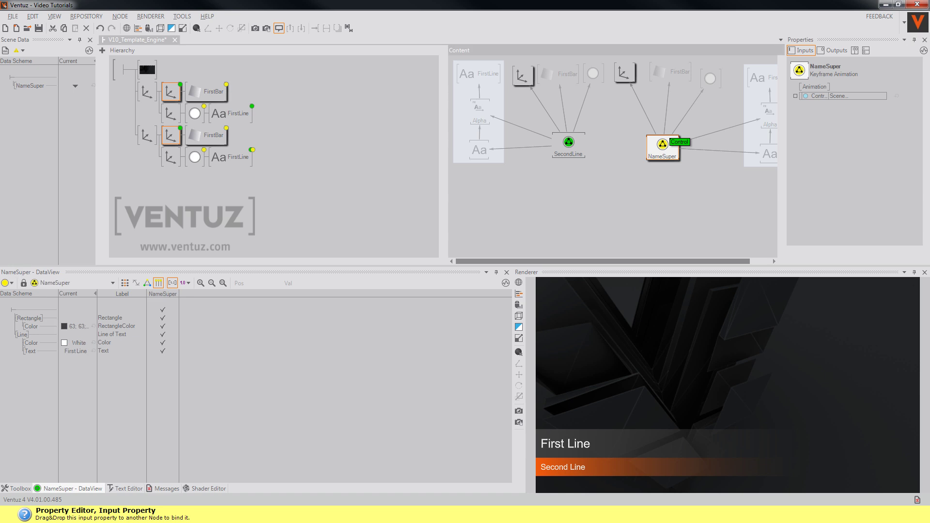
{"action": "left_click_drag", "start_coordinate": [670, 141], "coordinate": [71, 378]}
{"action": "left_click", "coordinate": [286, 208]}
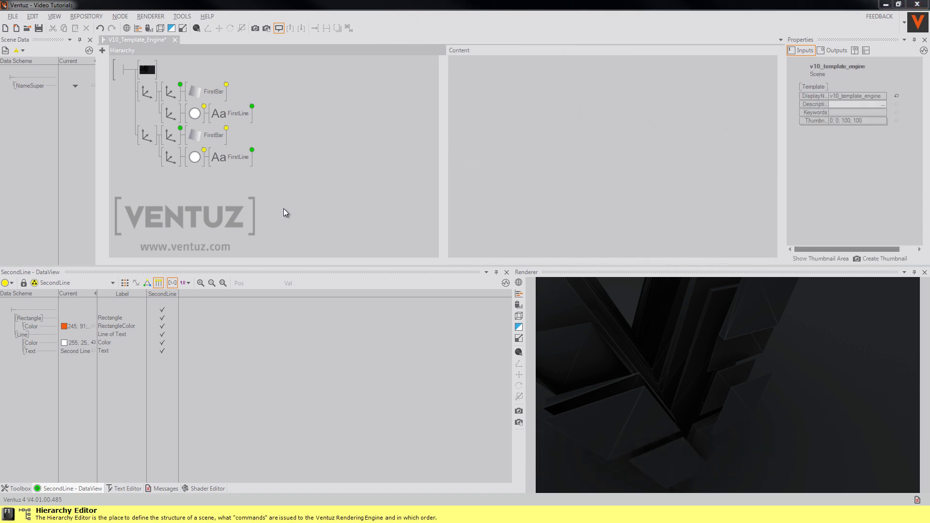
- Trigger the SecondLine sub-template under NameSuper from Scene Data
{"action": "left_click", "coordinate": [77, 88]}
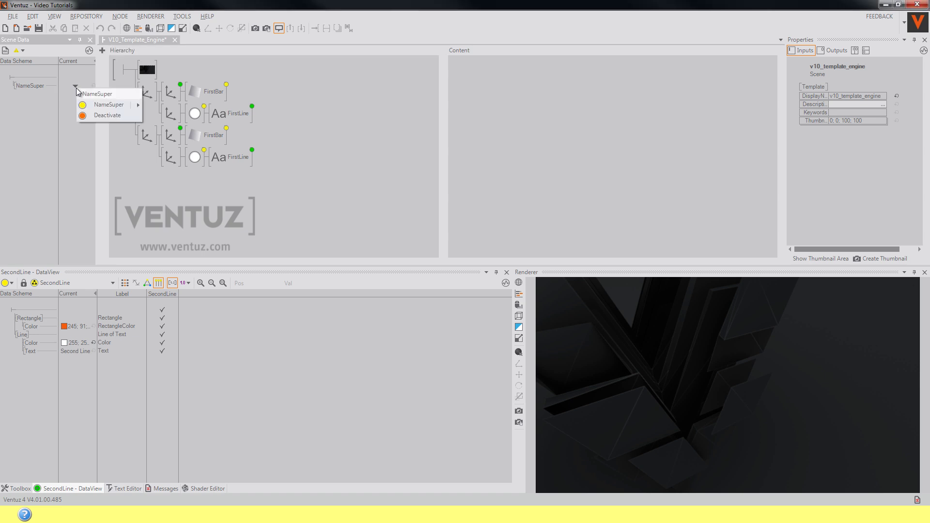
{"action": "mouse_move", "coordinate": [94, 106]}
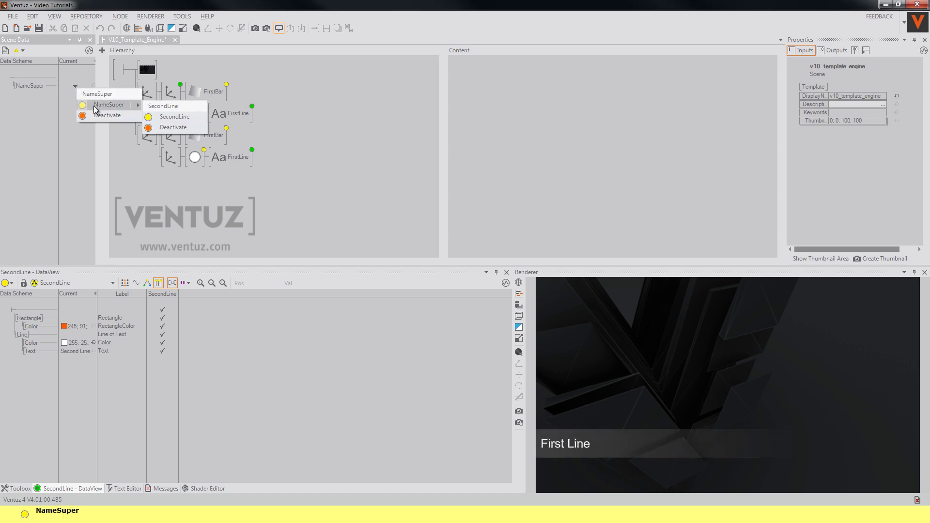
{"action": "left_click", "coordinate": [158, 121]}
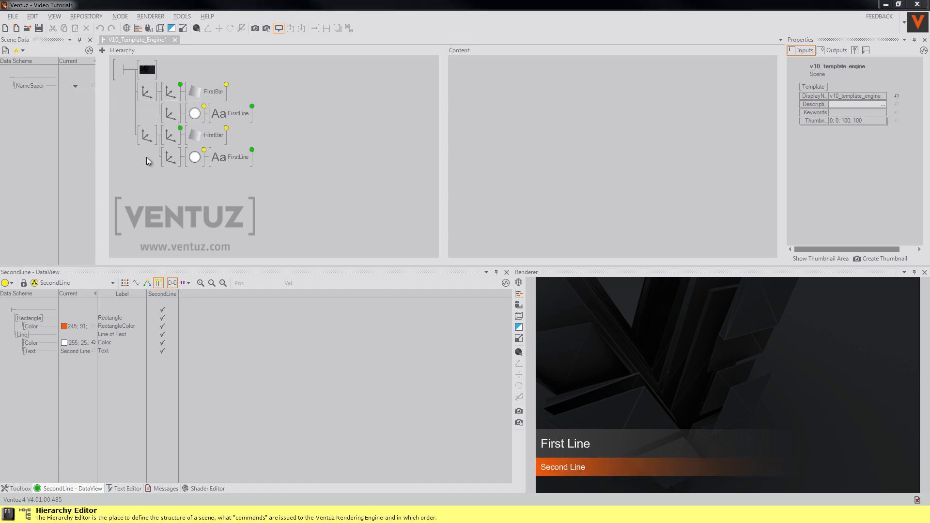